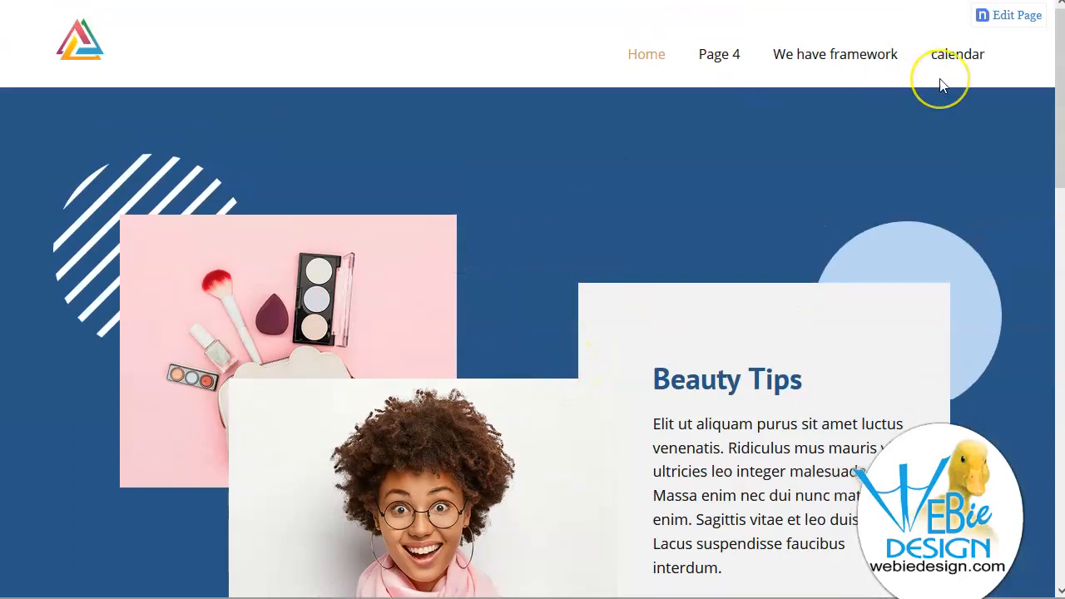
Open the home page of the live site for editing in the Nicepage editor
{"action": "mouse_move", "coordinate": [913, 67]}
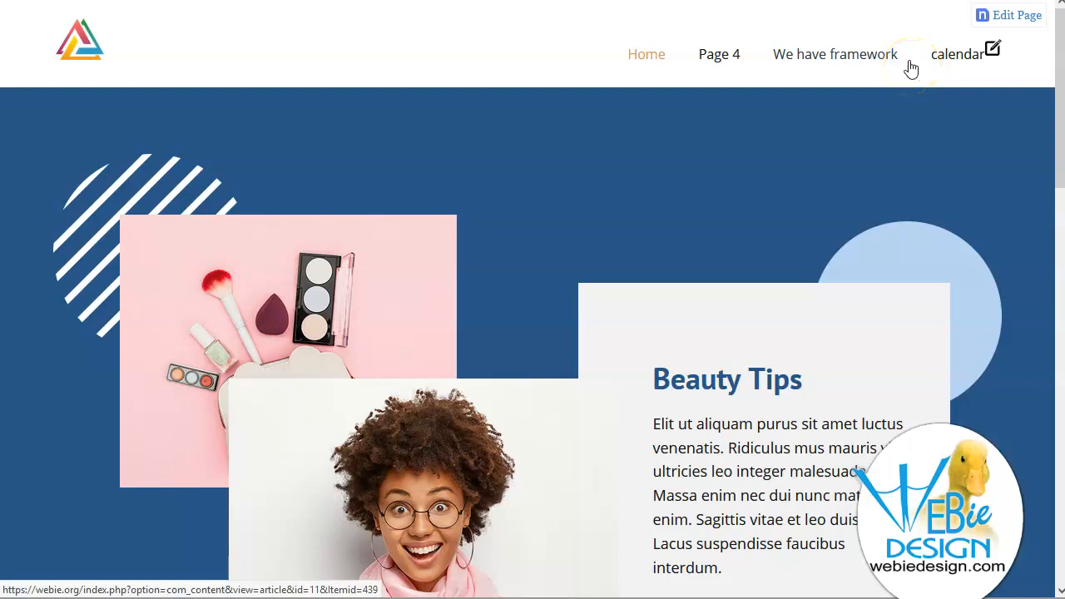
{"action": "left_click", "coordinate": [1020, 20]}
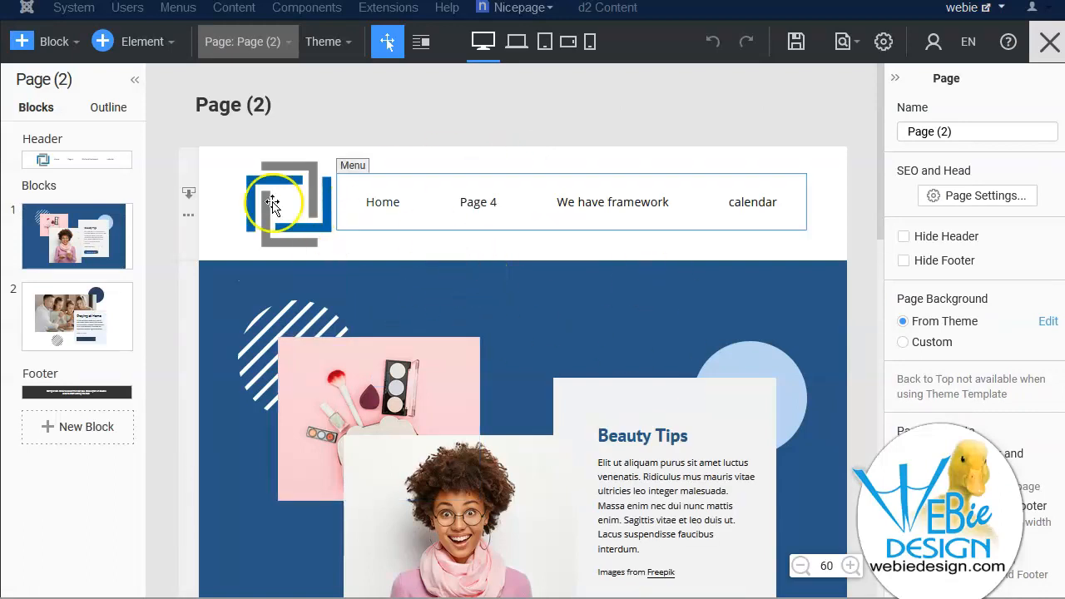
Hide the block list and the page properties to widen the canvas, and restore both
{"action": "left_click", "coordinate": [135, 82]}
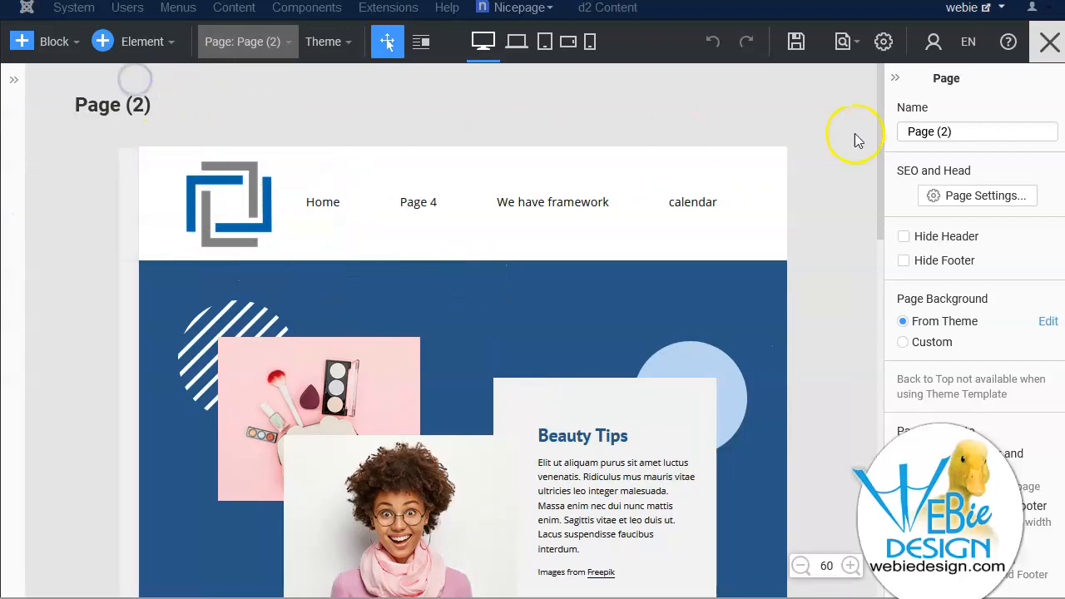
{"action": "left_click", "coordinate": [896, 79]}
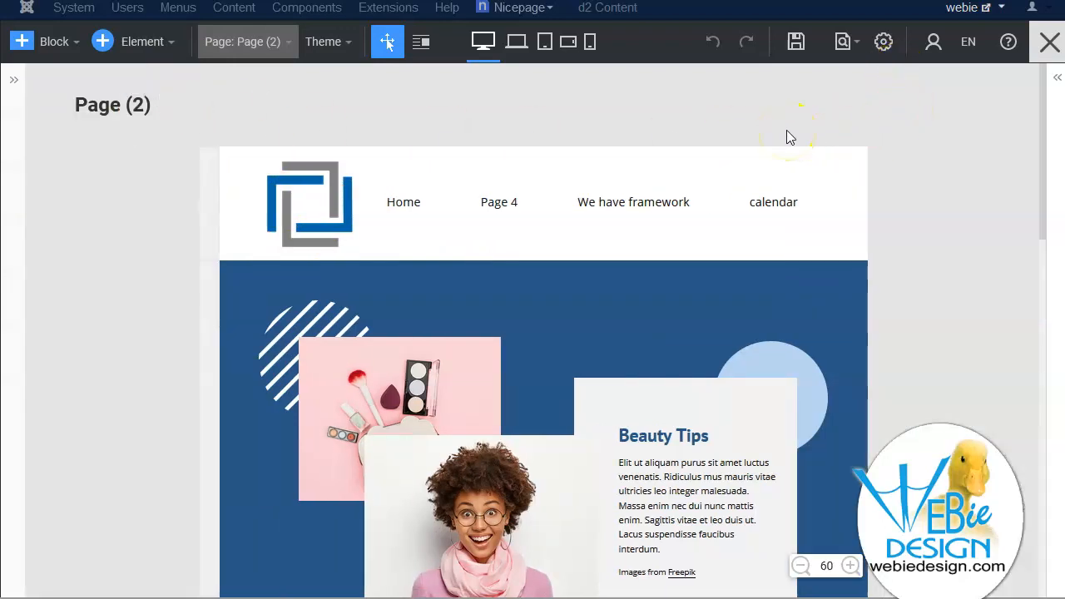
{"action": "scroll", "coordinate": [710, 375], "scroll_direction": "down", "scroll_amount": 1}
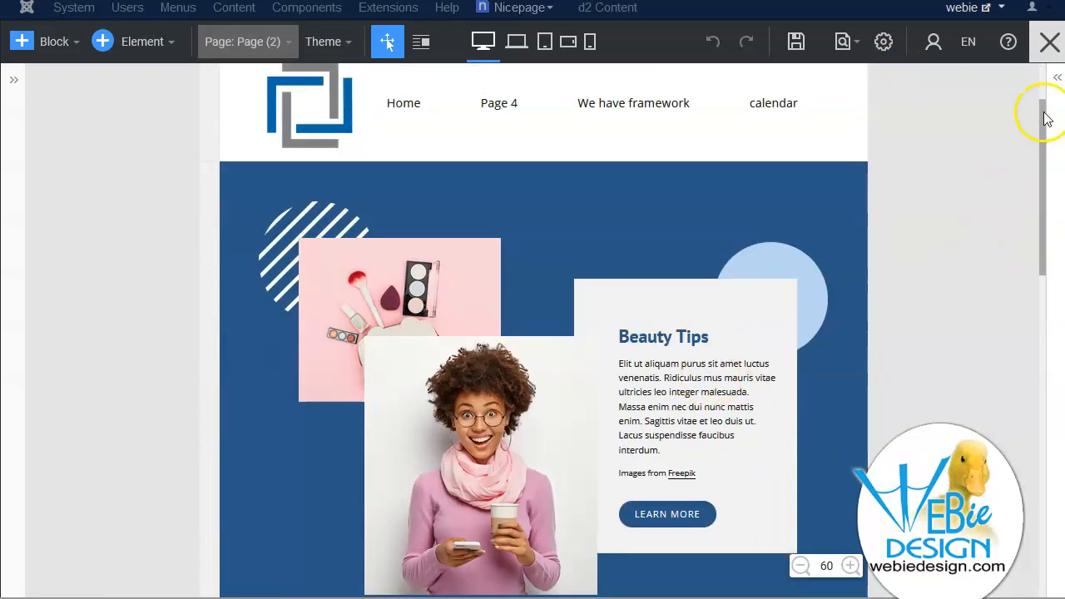
{"action": "left_click", "coordinate": [1058, 78]}
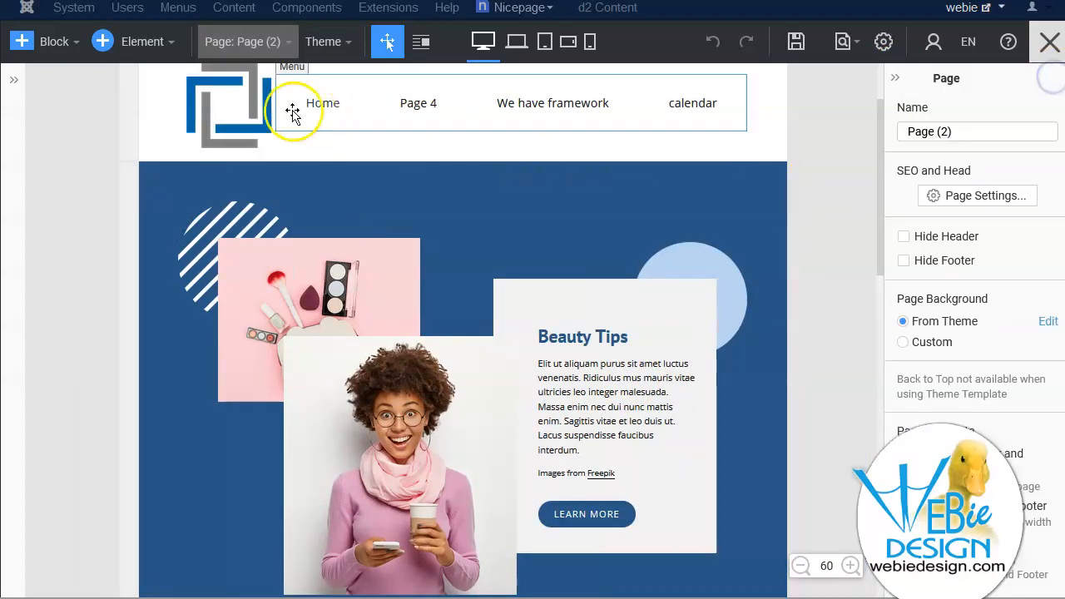
{"action": "left_click", "coordinate": [13, 81]}
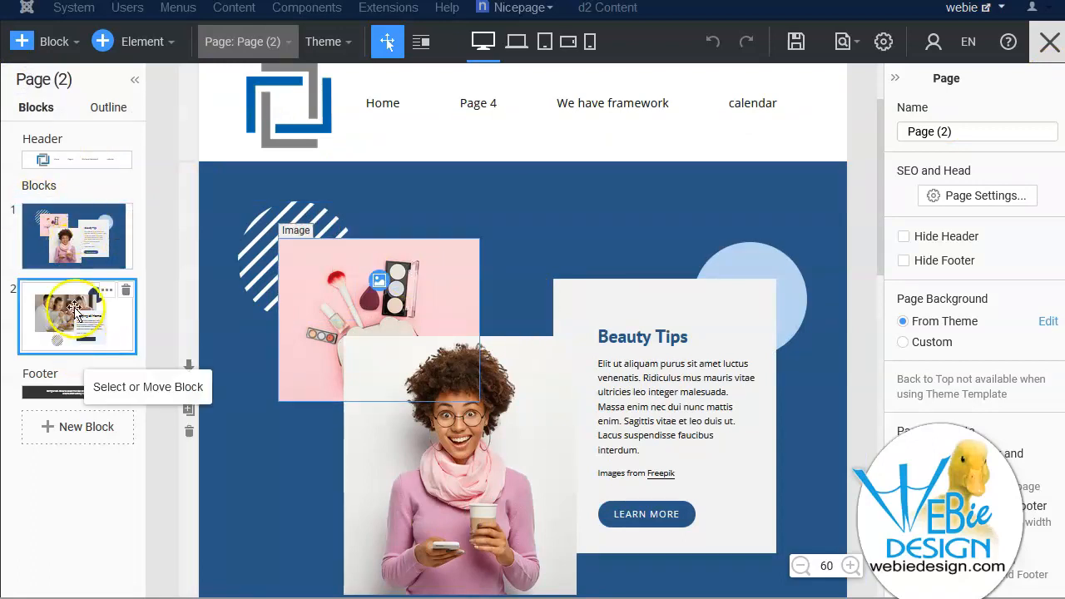
Start replacing the photo of the woman in the Beauty Tips block and browse the From Nicepage image collection
{"action": "scroll", "coordinate": [460, 312], "scroll_direction": "down", "scroll_amount": 3}
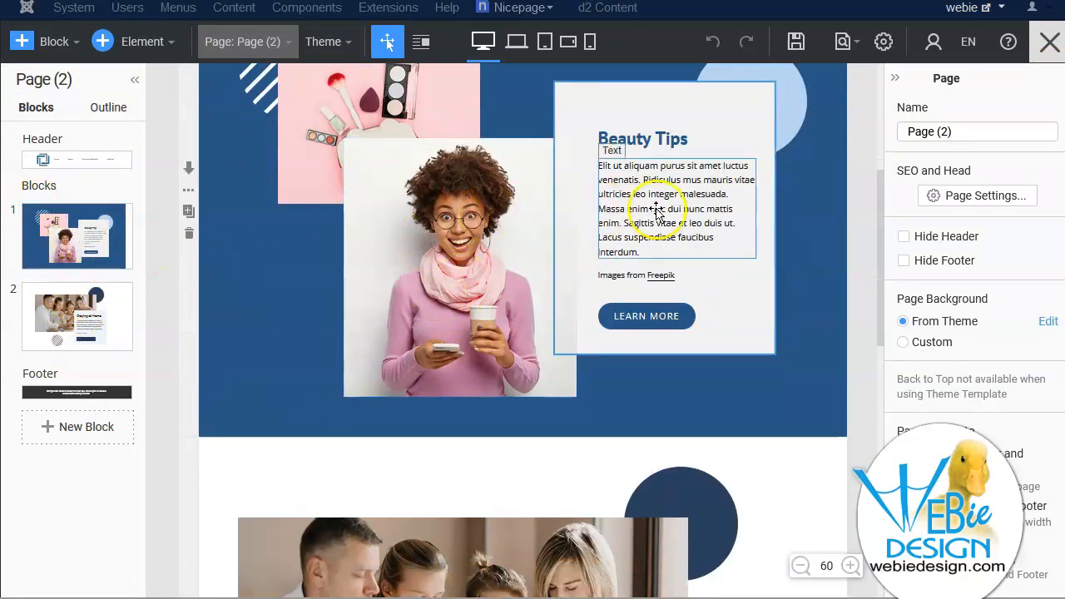
{"action": "left_click", "coordinate": [468, 290]}
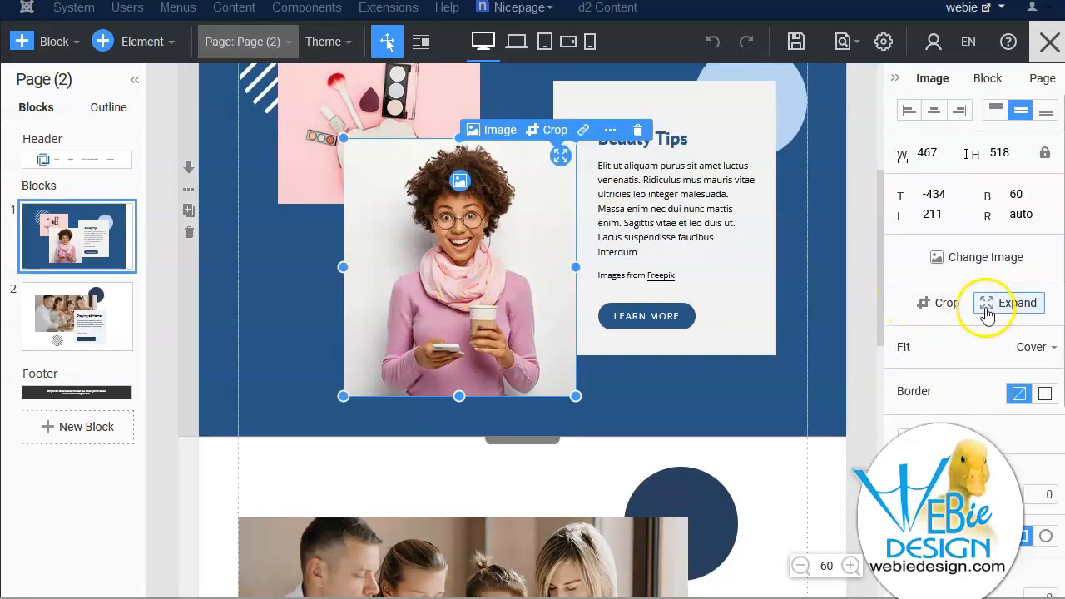
{"action": "left_click", "coordinate": [991, 268]}
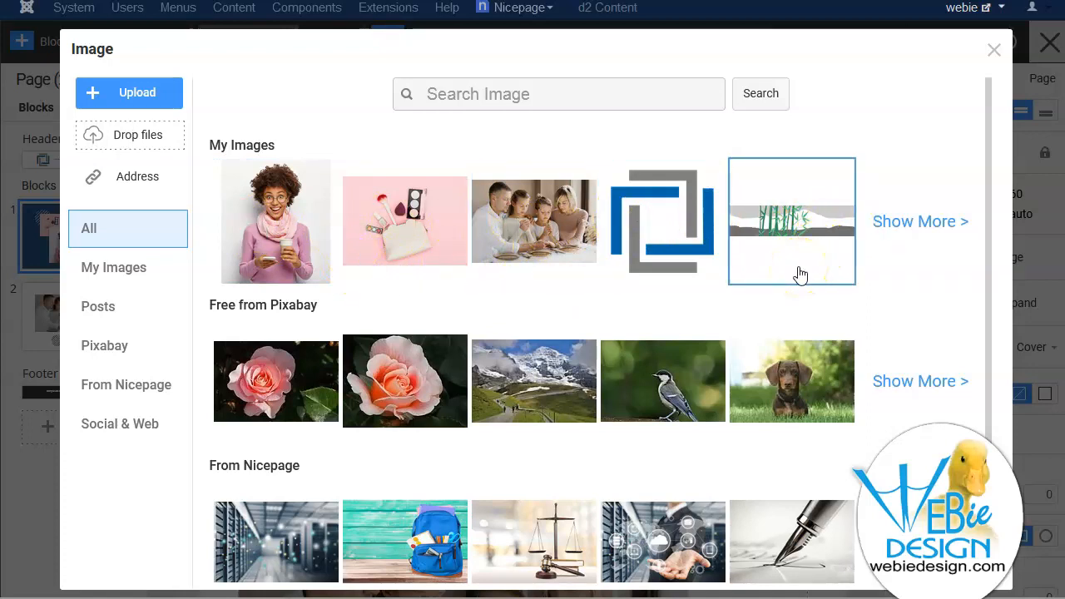
{"action": "scroll", "coordinate": [614, 353], "scroll_direction": "down", "scroll_amount": 1}
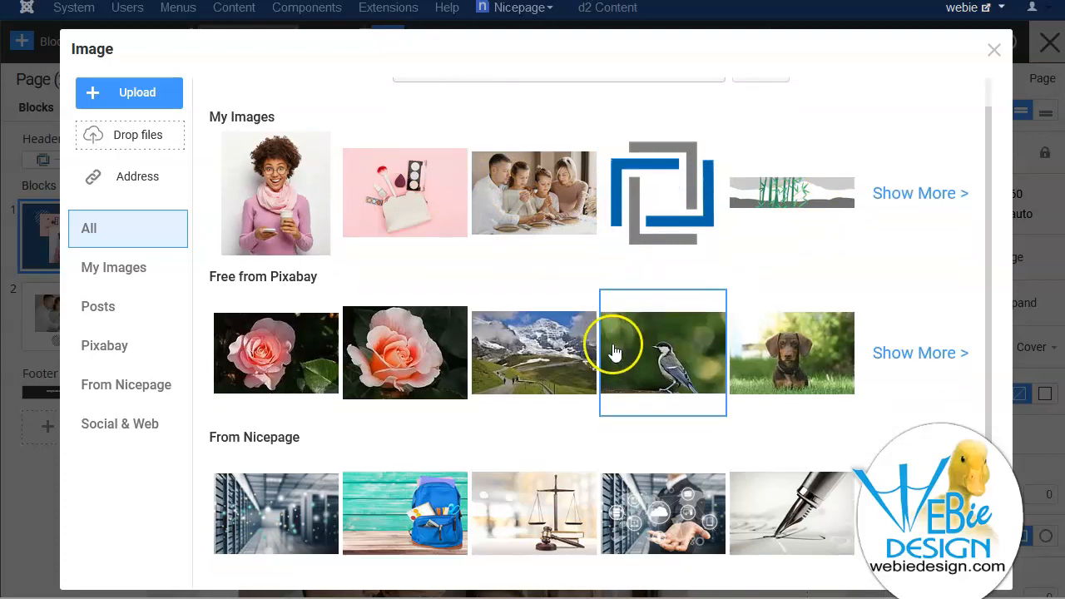
{"action": "left_click", "coordinate": [919, 514]}
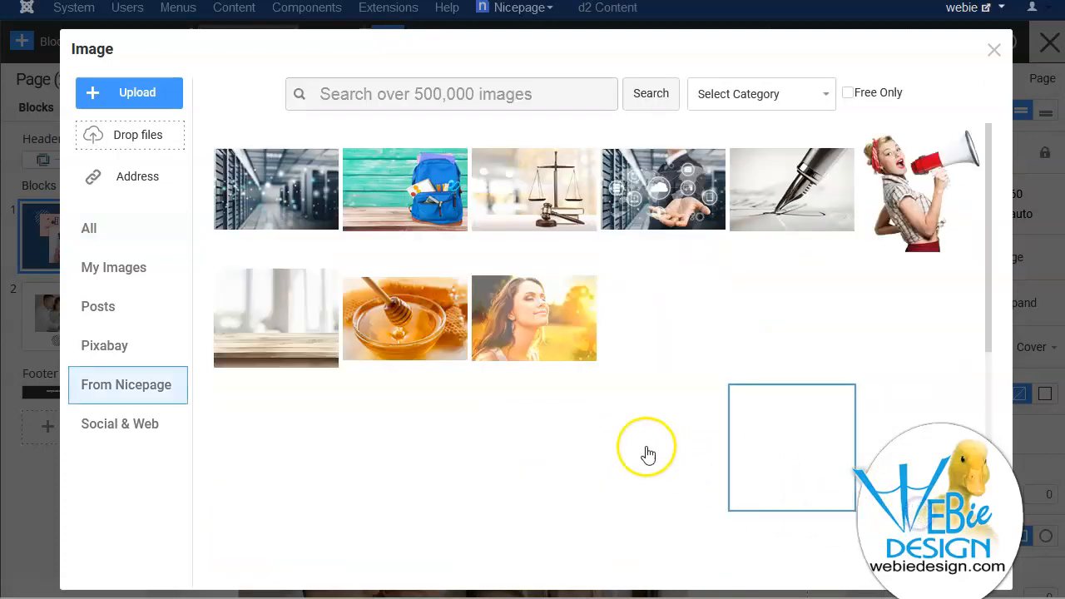
{"action": "scroll", "coordinate": [557, 362], "scroll_direction": "down", "scroll_amount": 5}
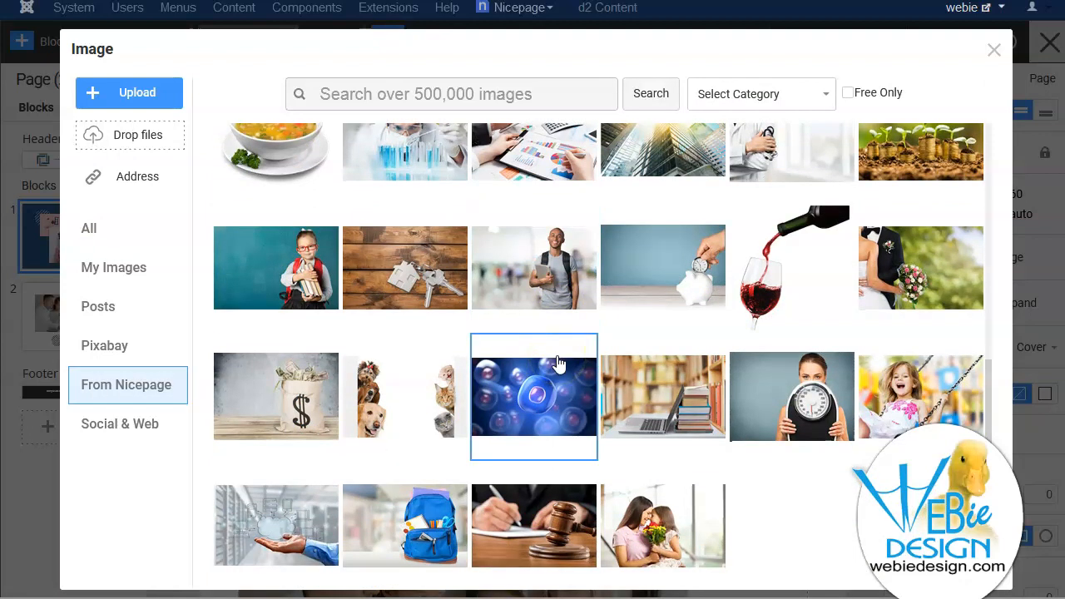
Search the images for "water" and replace the woman's photo with the peaked blue water splash in the Small 500x250 size
{"action": "left_click", "coordinate": [389, 92]}
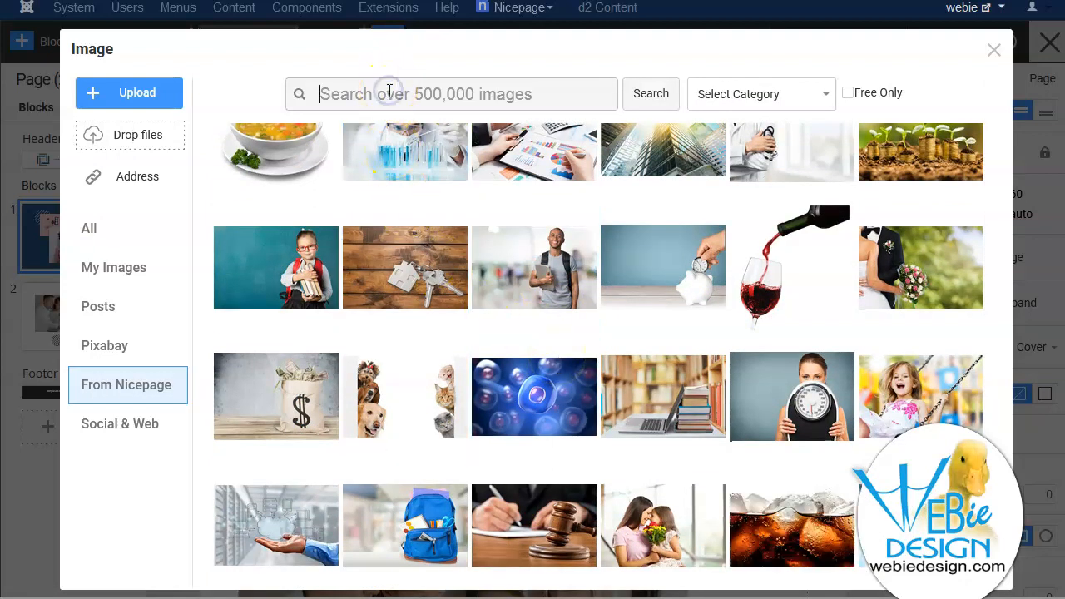
{"action": "type", "text": "water"}
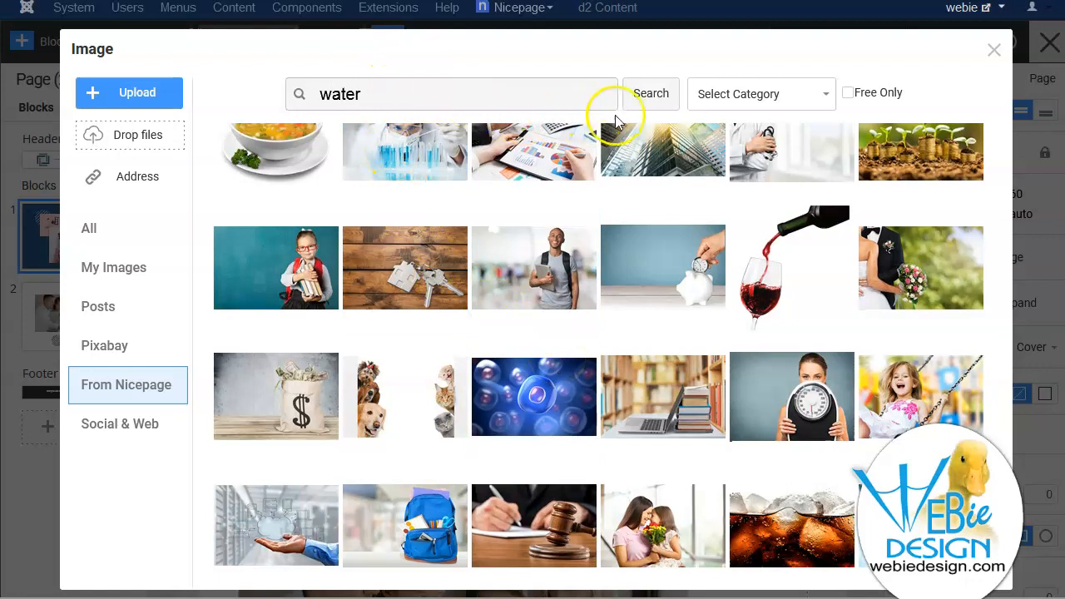
{"action": "left_click", "coordinate": [652, 97]}
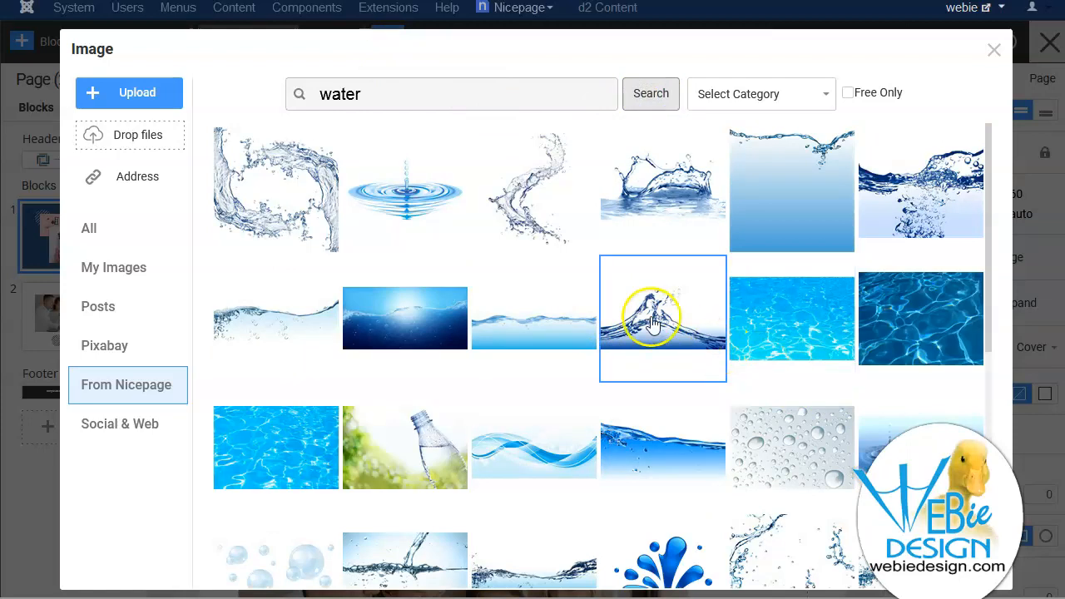
{"action": "left_click", "coordinate": [654, 324]}
{"action": "left_click", "coordinate": [493, 268]}
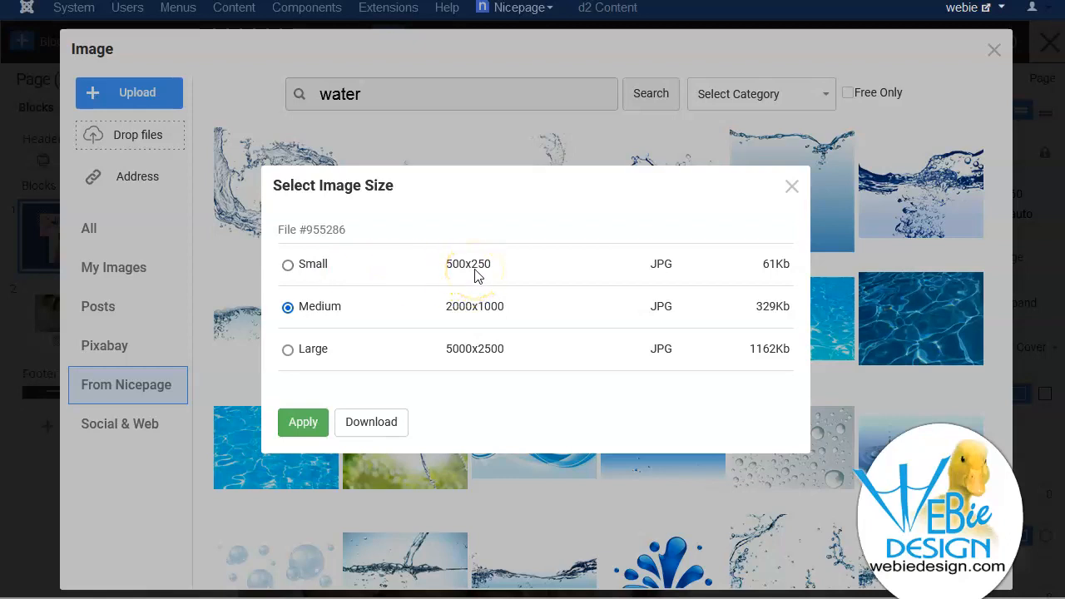
{"action": "left_click", "coordinate": [313, 266]}
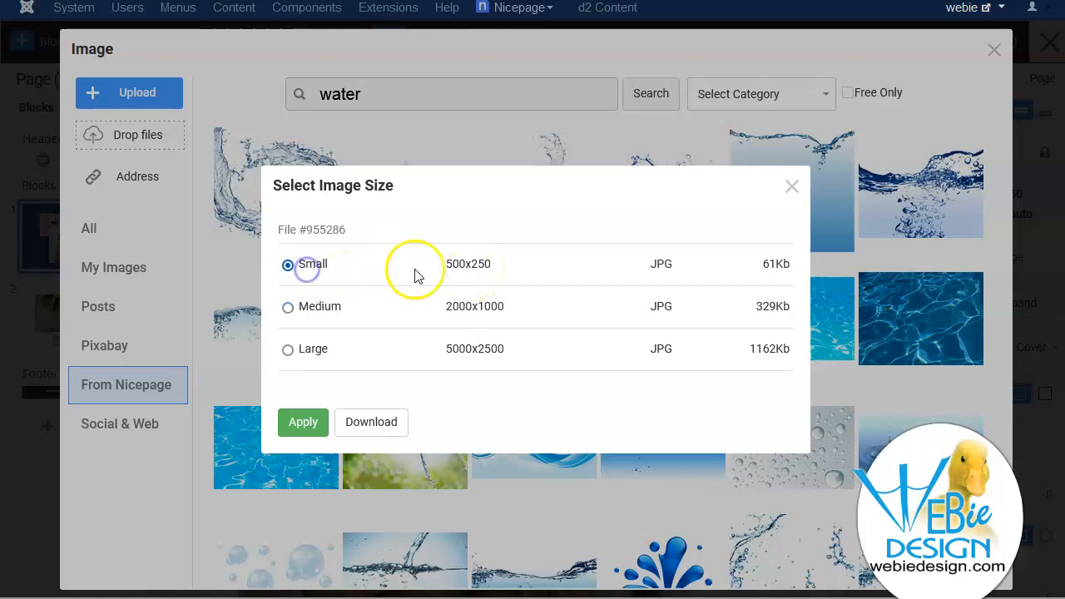
{"action": "left_click", "coordinate": [301, 423]}
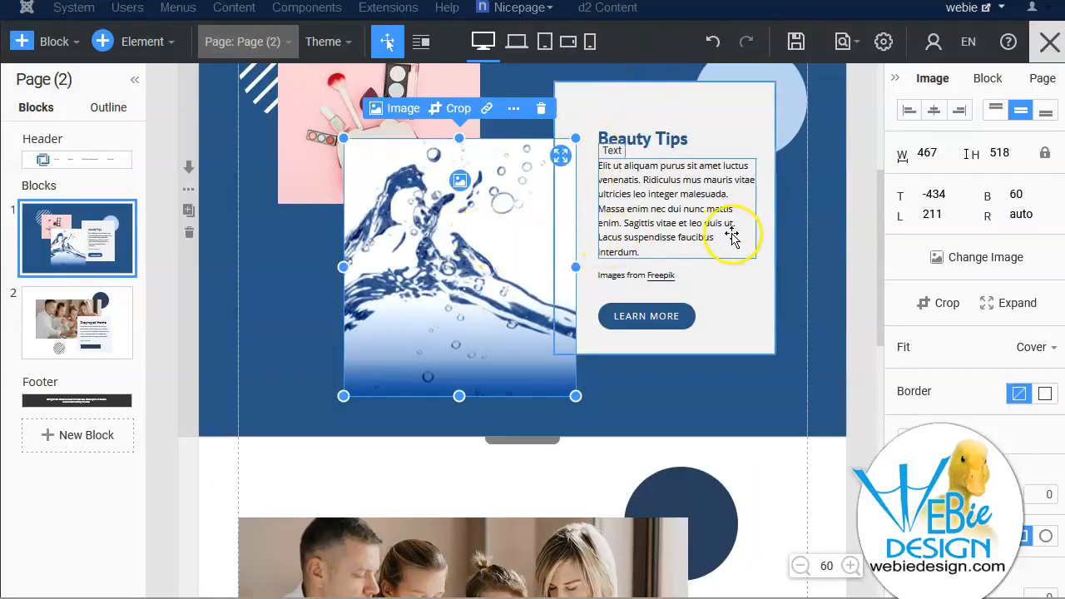
Replace the pink makeup image with the blue droplet splash found by searching "water", using the Small 500x500 PNG
{"action": "scroll", "coordinate": [731, 233], "scroll_direction": "up", "scroll_amount": 3}
{"action": "double_click", "coordinate": [322, 268]}
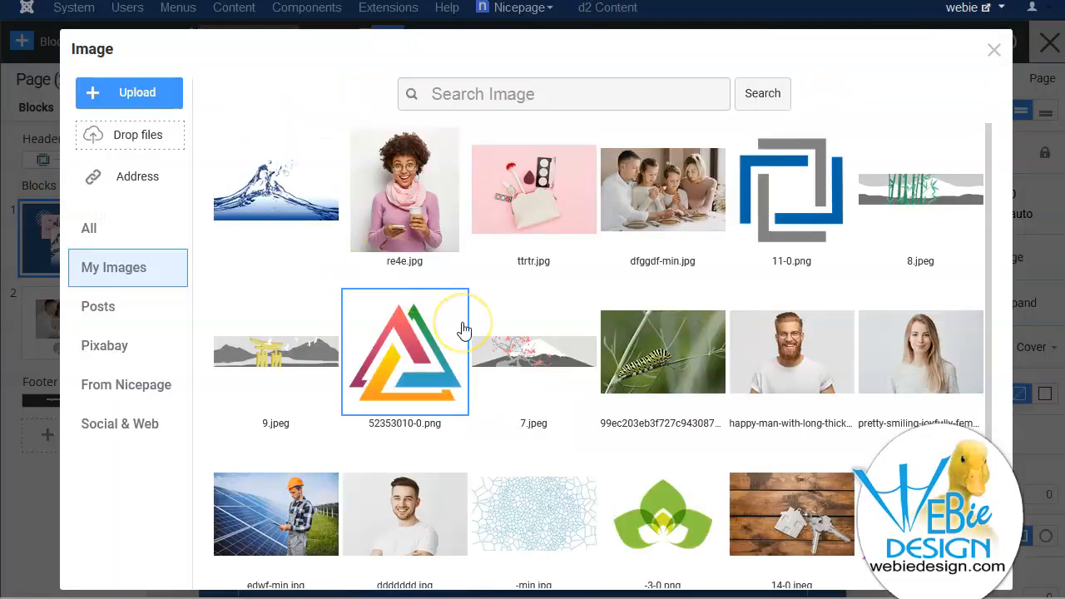
{"action": "left_click", "coordinate": [484, 93]}
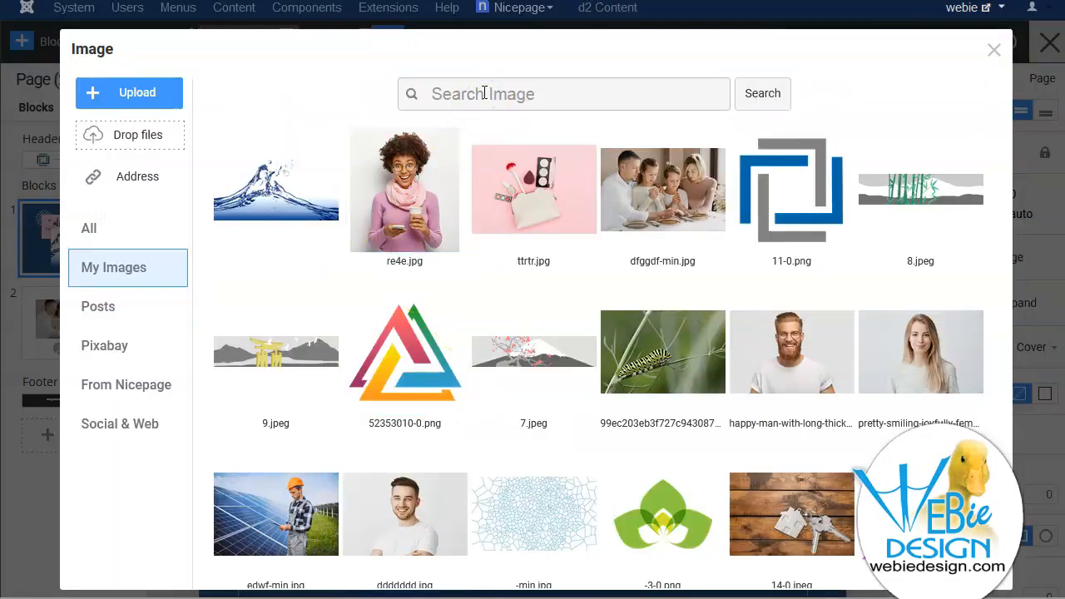
{"action": "type", "text": "water"}
{"action": "key", "text": "Return"}
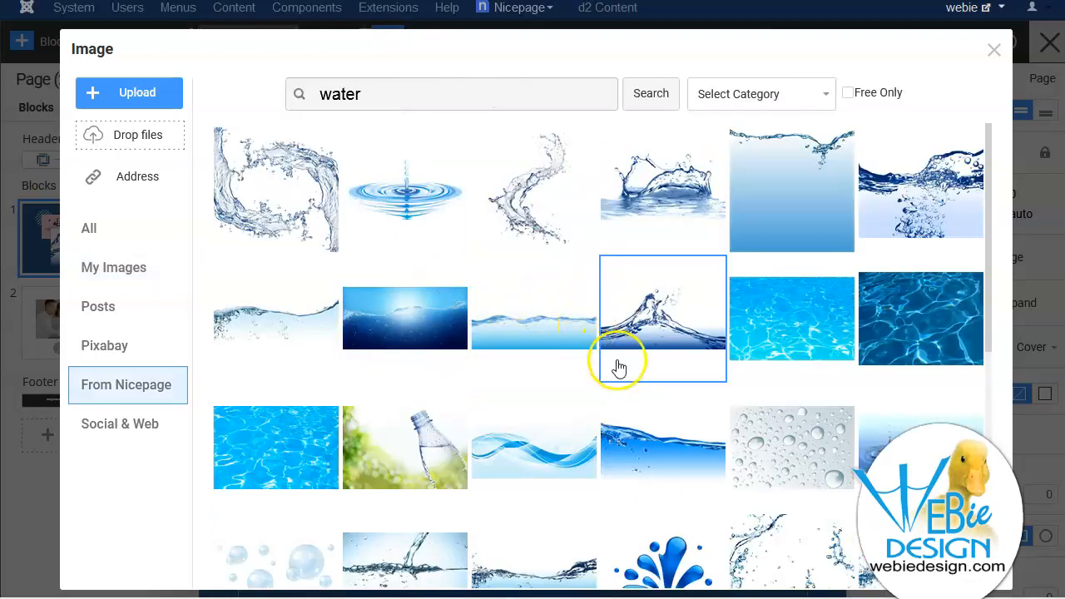
{"action": "left_click", "coordinate": [681, 541]}
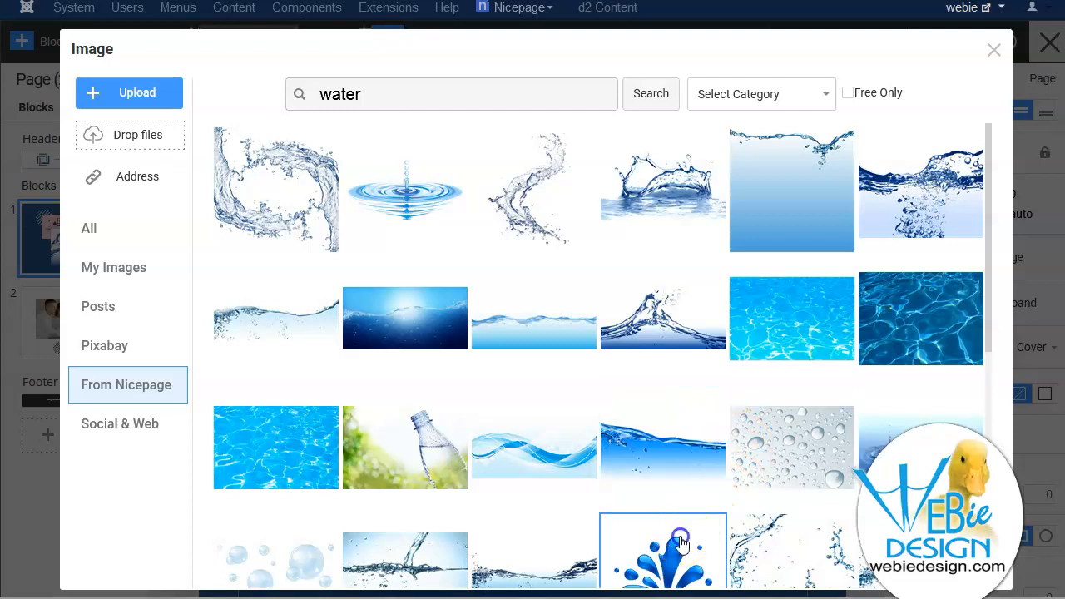
{"action": "left_click", "coordinate": [326, 265]}
{"action": "left_click", "coordinate": [303, 422]}
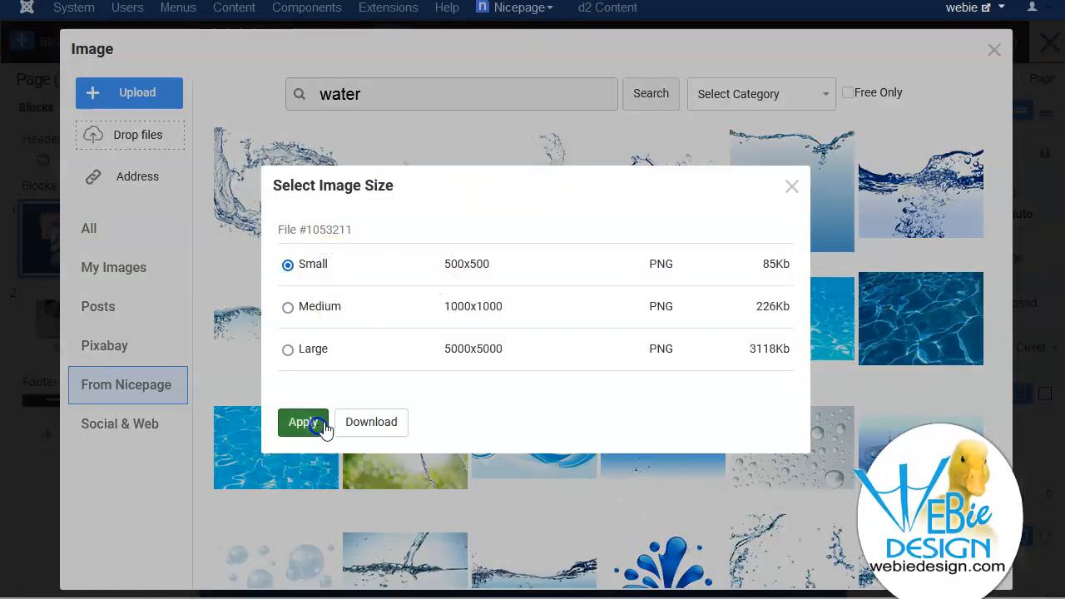
{"action": "left_click", "coordinate": [557, 254]}
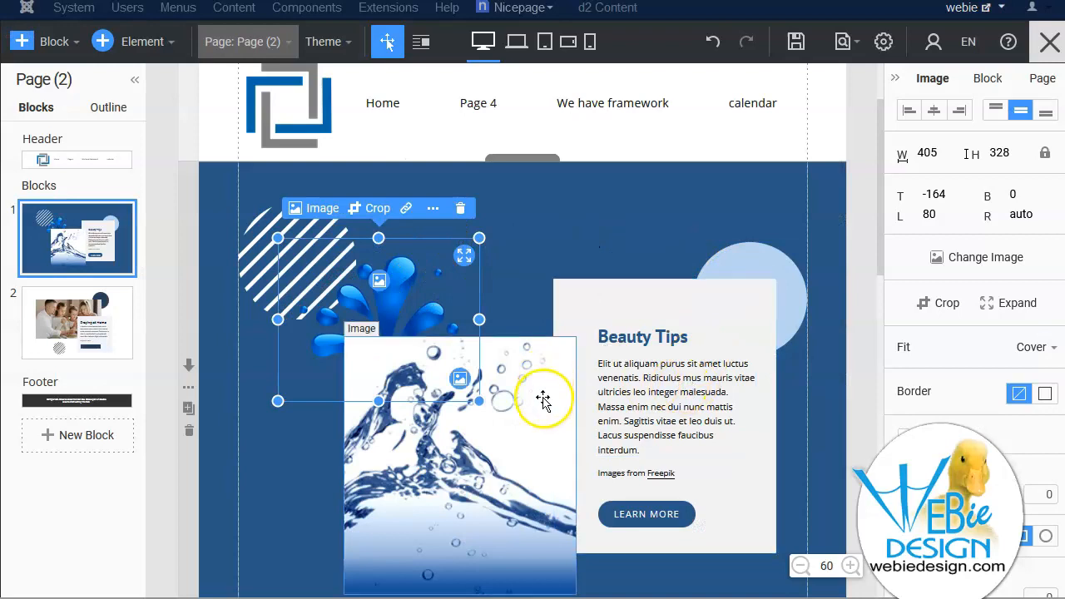
Set the Beauty Tips block's background to a darker blue shade from the theme colors
{"action": "left_click", "coordinate": [640, 179]}
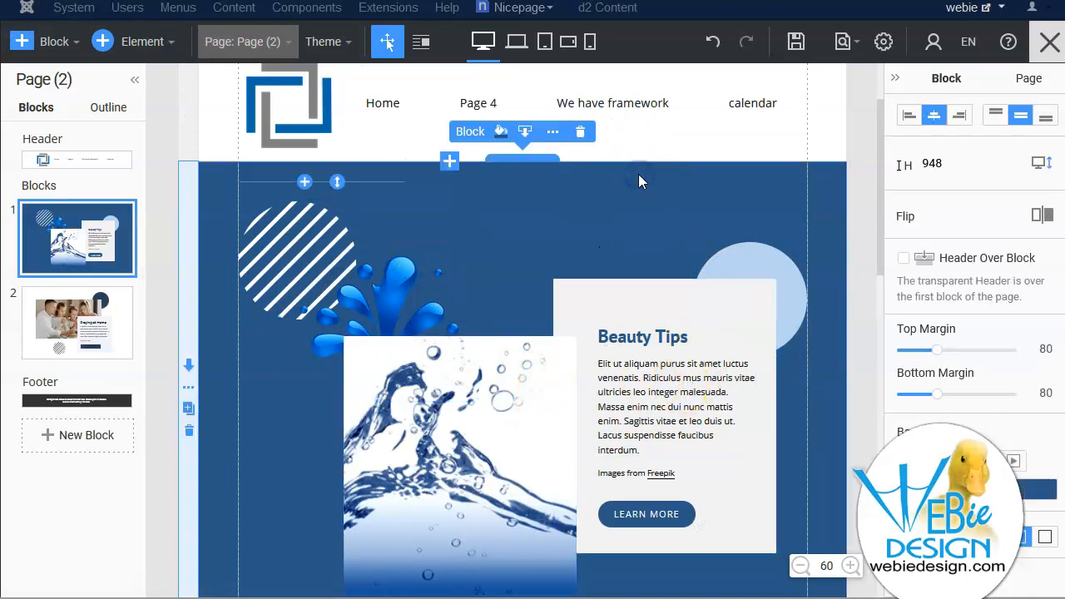
{"action": "left_click", "coordinate": [1028, 490]}
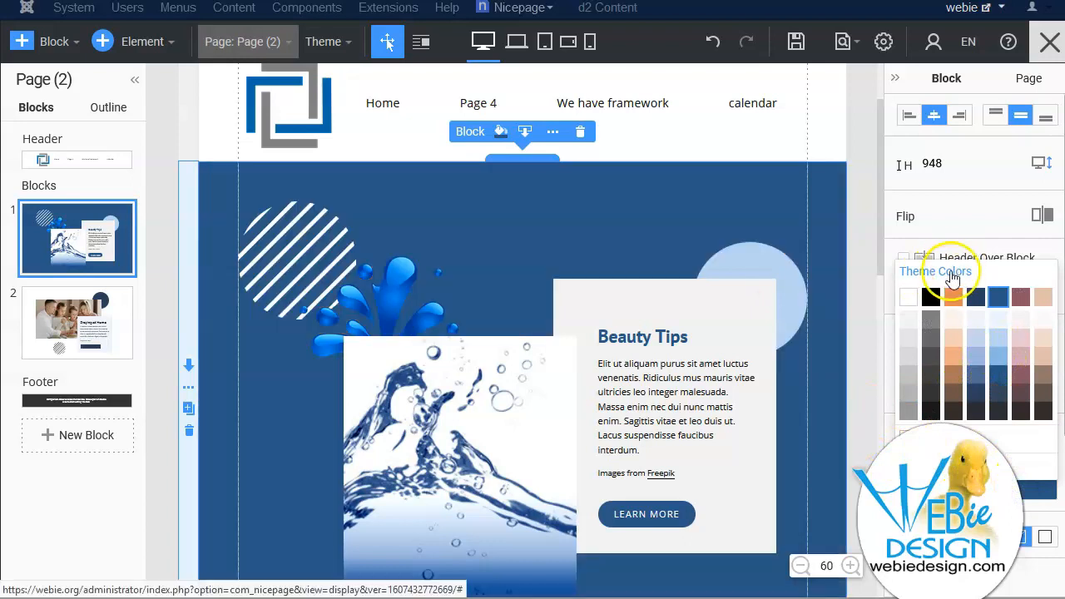
{"action": "left_click", "coordinate": [997, 388]}
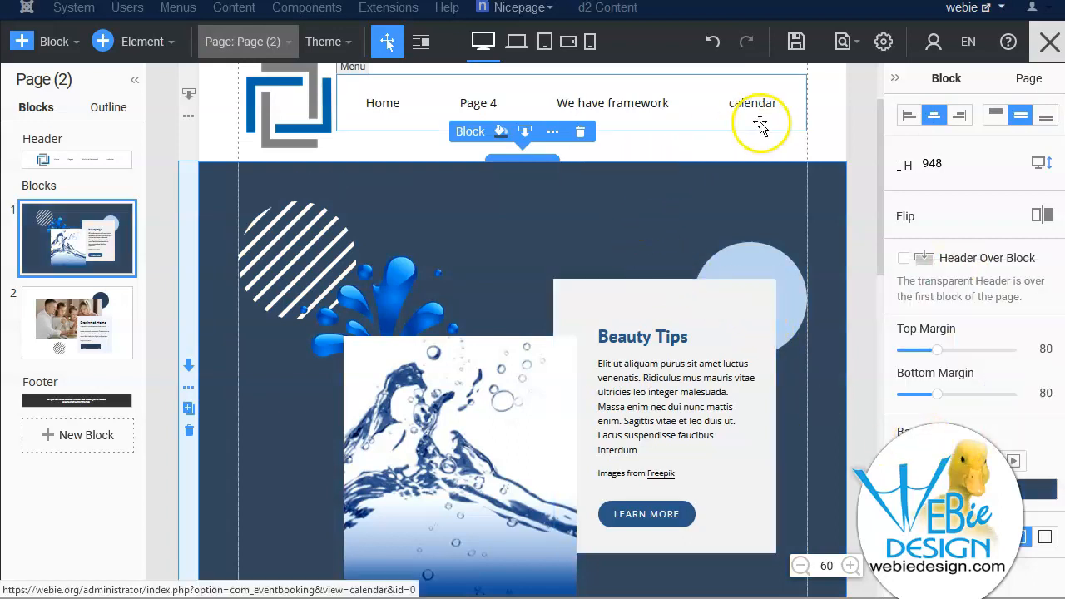
Save the page and check the updated block on the live site
{"action": "left_click", "coordinate": [806, 55]}
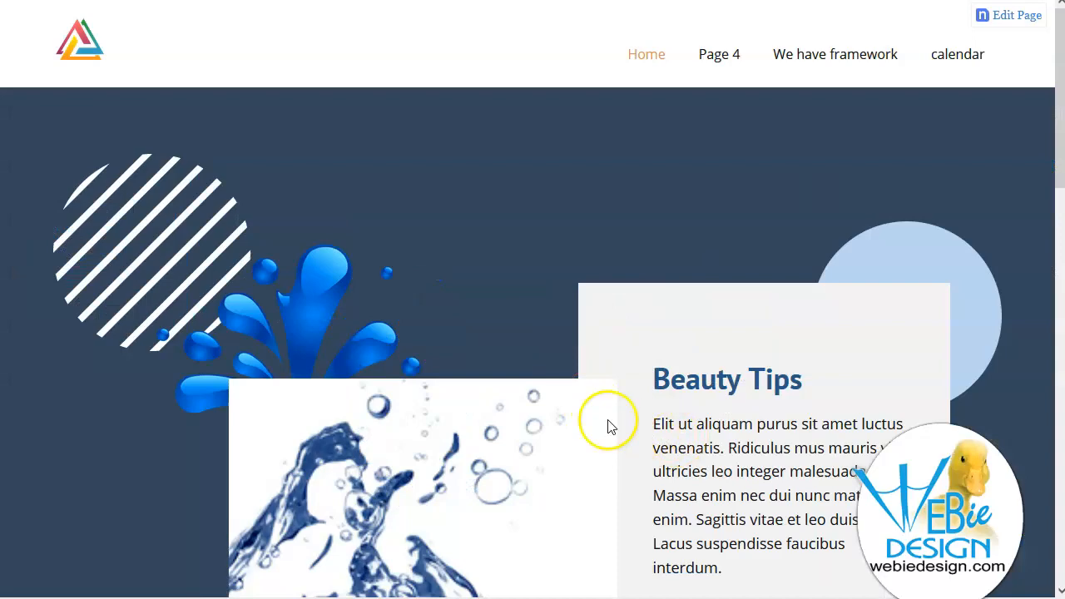
{"action": "left_click_drag", "start_coordinate": [1056, 147], "coordinate": [994, 138]}
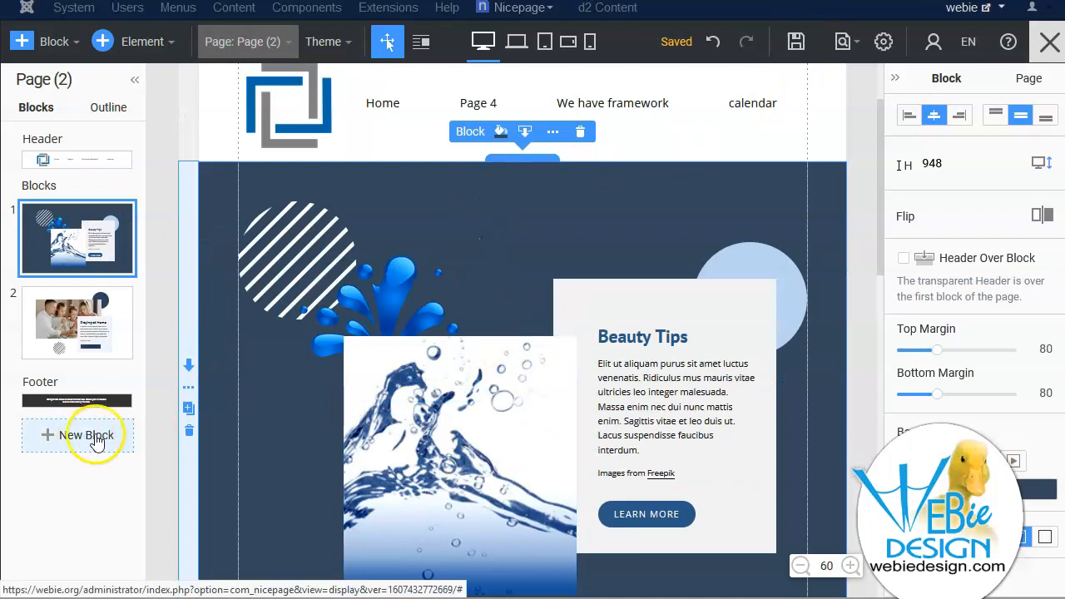
Start a new block above the footer and look through the Blog Posts block designs
{"action": "scroll", "coordinate": [439, 360], "scroll_direction": "down", "scroll_amount": 5}
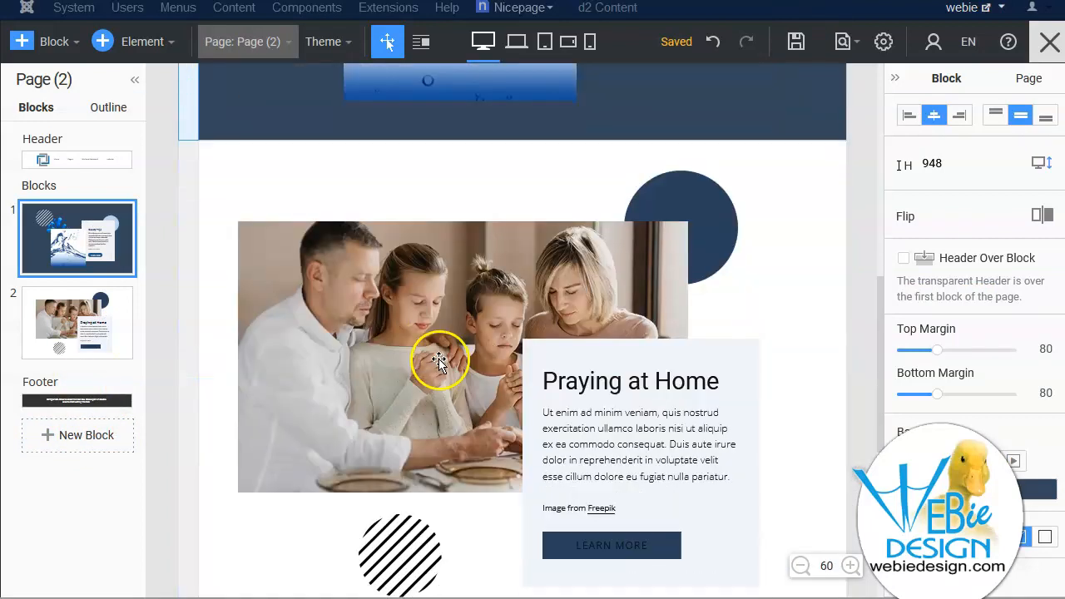
{"action": "scroll", "coordinate": [439, 360], "scroll_direction": "down", "scroll_amount": 4}
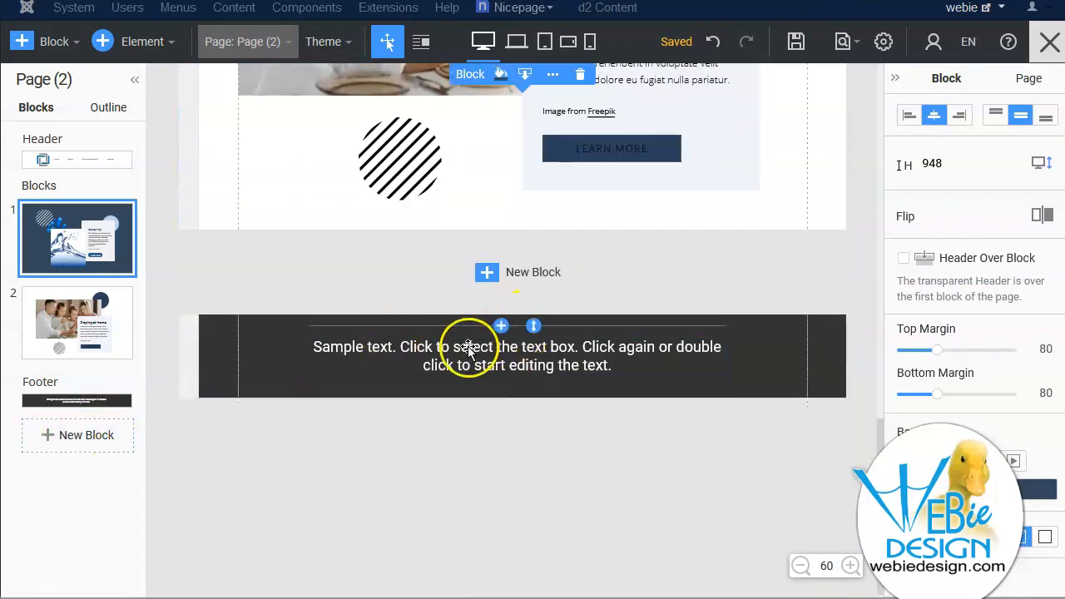
{"action": "left_click", "coordinate": [540, 275]}
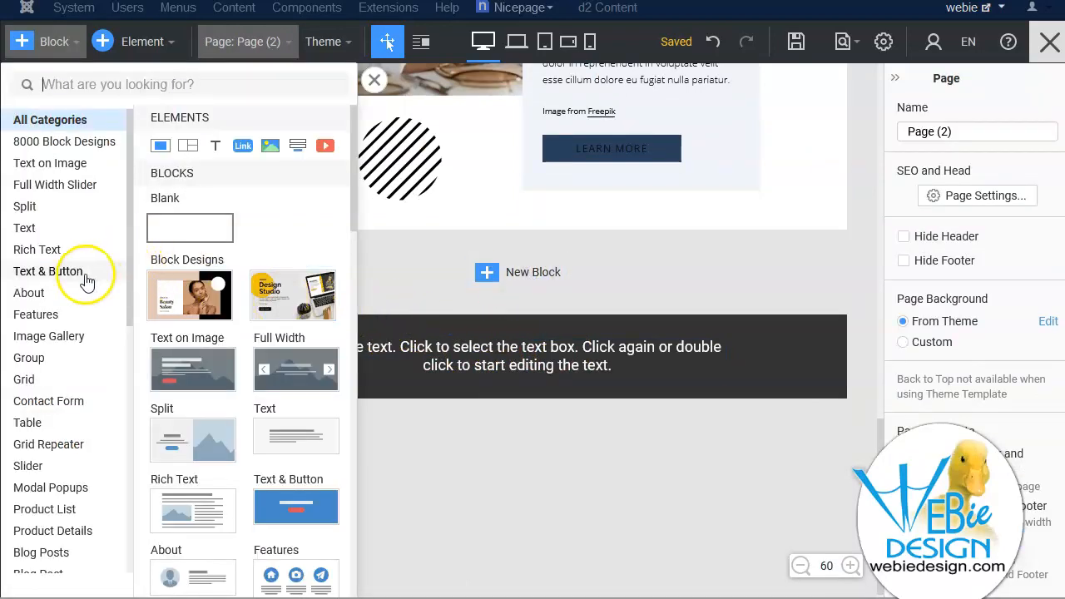
{"action": "scroll", "coordinate": [88, 281], "scroll_direction": "down", "scroll_amount": 4}
{"action": "left_click", "coordinate": [23, 260]}
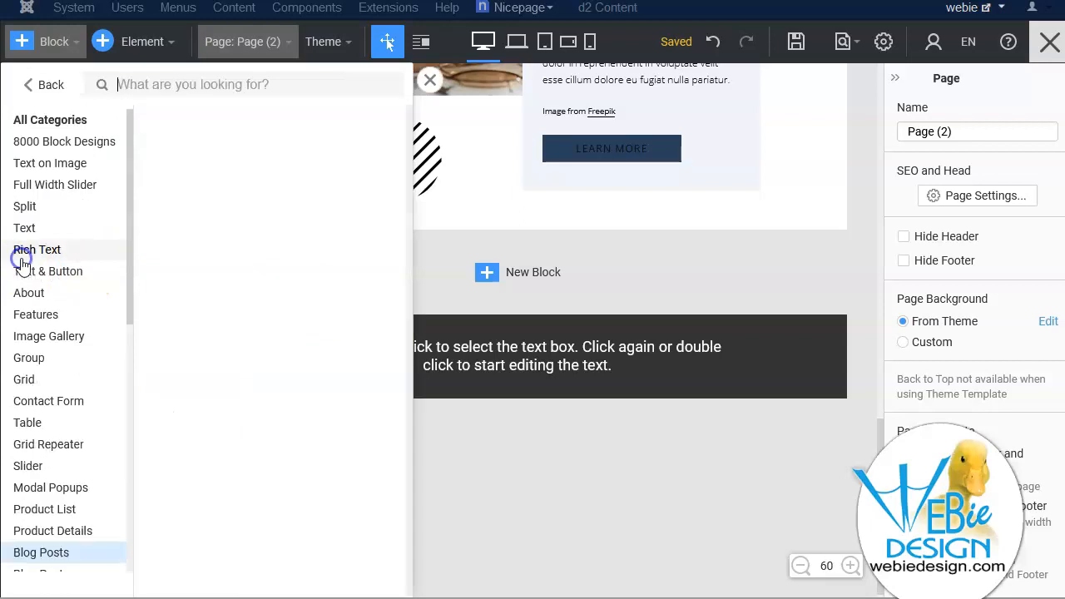
{"action": "scroll", "coordinate": [327, 277], "scroll_direction": "down", "scroll_amount": 2}
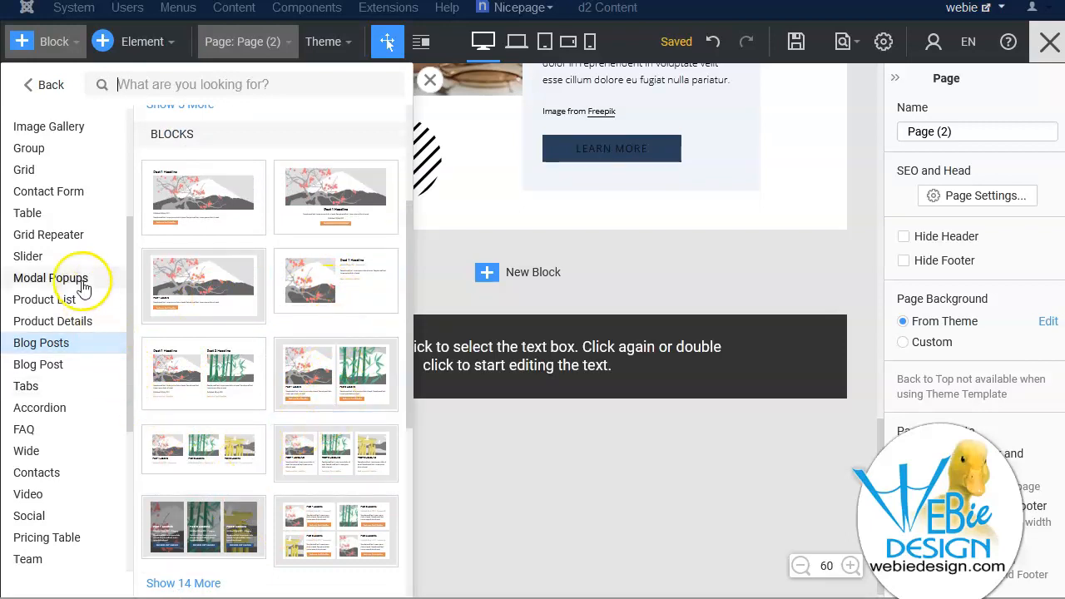
Browse the Group category's block designs and add the one with a centered light blue panel on a patterned background
{"action": "left_click", "coordinate": [52, 149]}
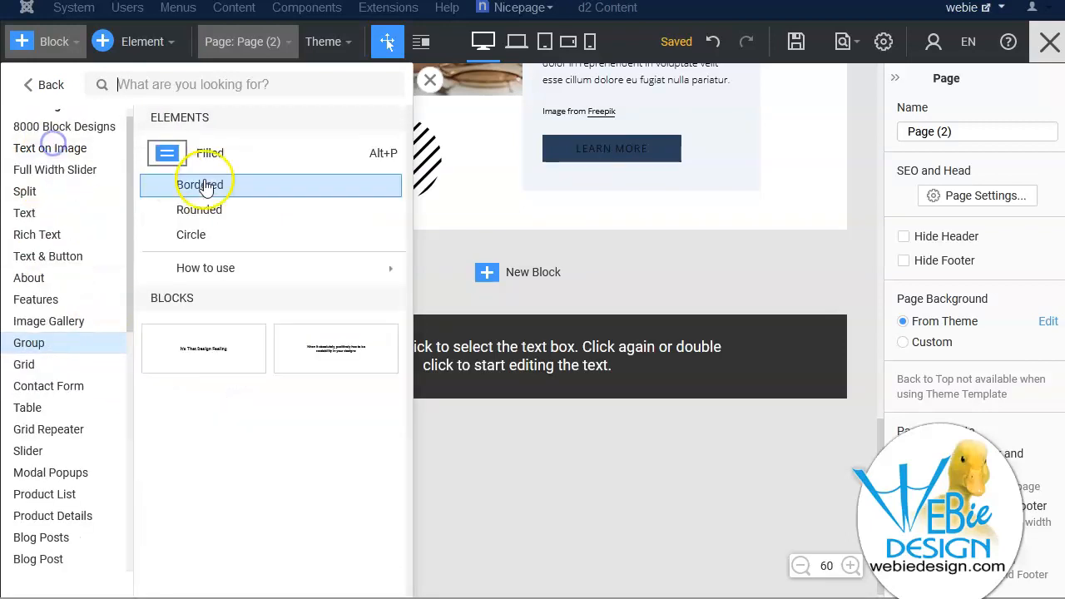
{"action": "scroll", "coordinate": [316, 310], "scroll_direction": "down", "scroll_amount": 10}
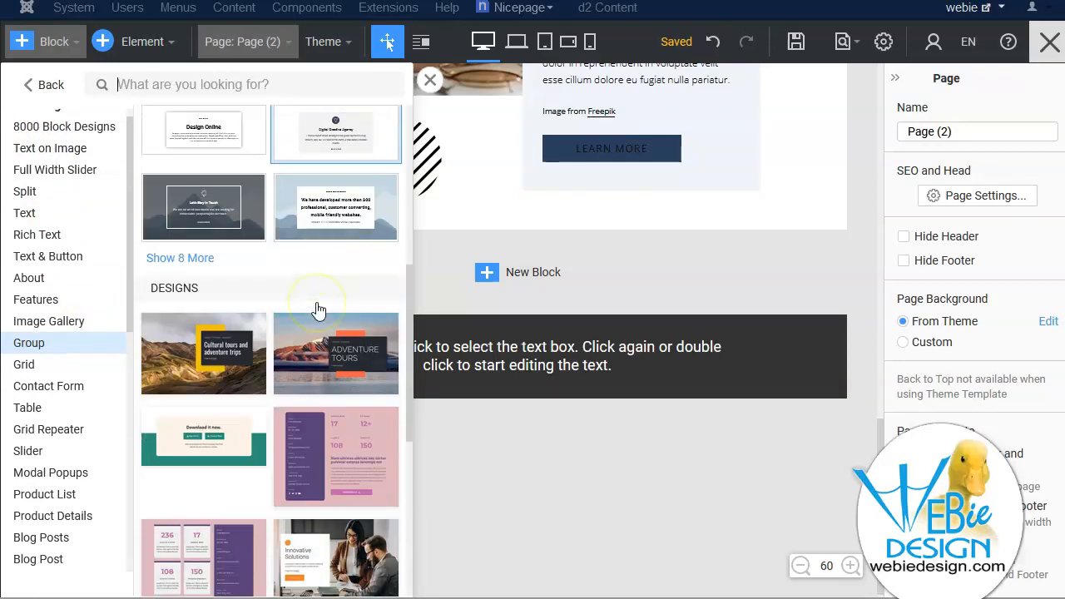
{"action": "scroll", "coordinate": [323, 362], "scroll_direction": "down", "scroll_amount": 3}
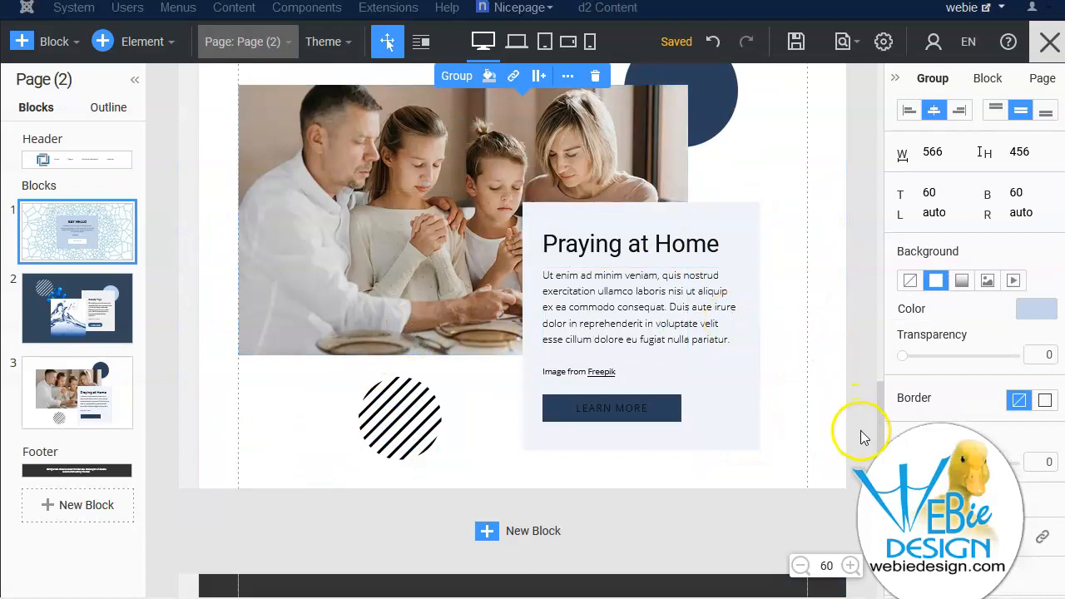
Enlarge the family photo in the Praying at Home block to about 1024x631, and narrow its width to about 408
{"action": "left_click_drag", "start_coordinate": [880, 412], "coordinate": [880, 390]}
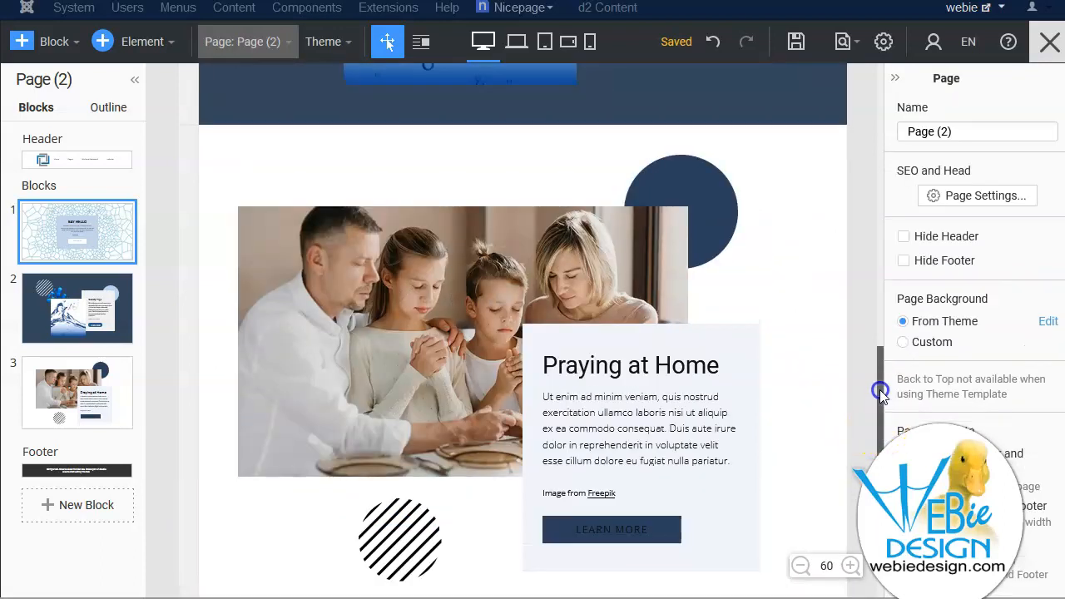
{"action": "left_click", "coordinate": [450, 297]}
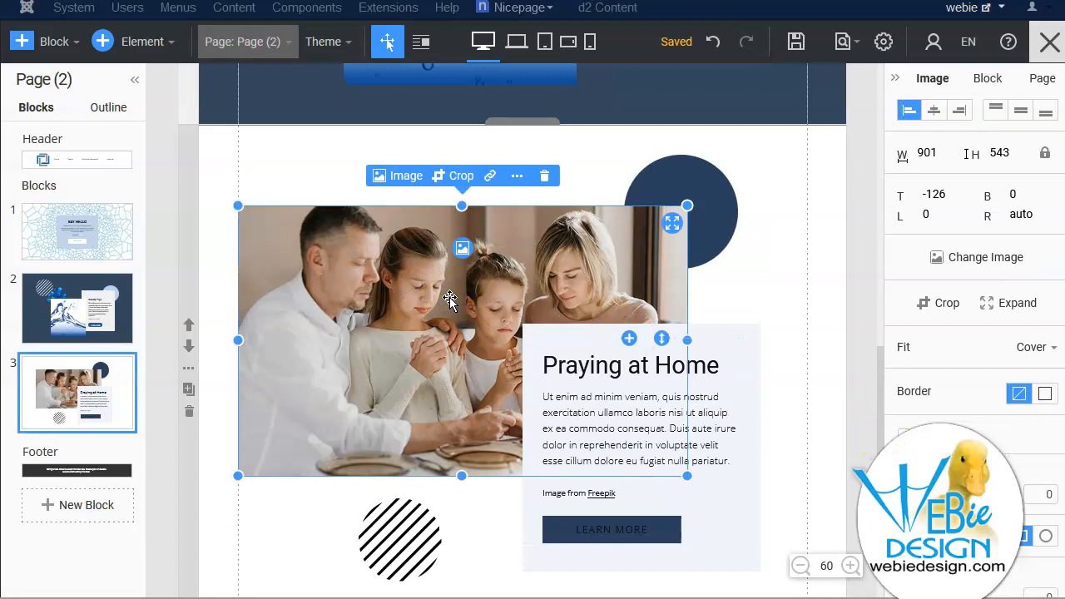
{"action": "left_click", "coordinate": [423, 292]}
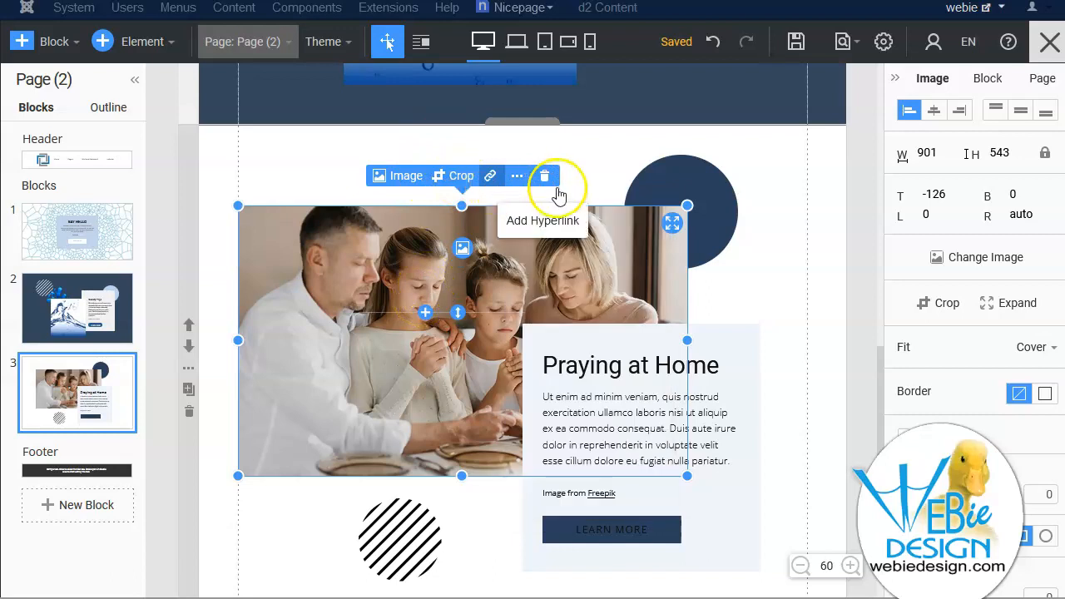
{"action": "left_click_drag", "start_coordinate": [685, 208], "coordinate": [747, 167]}
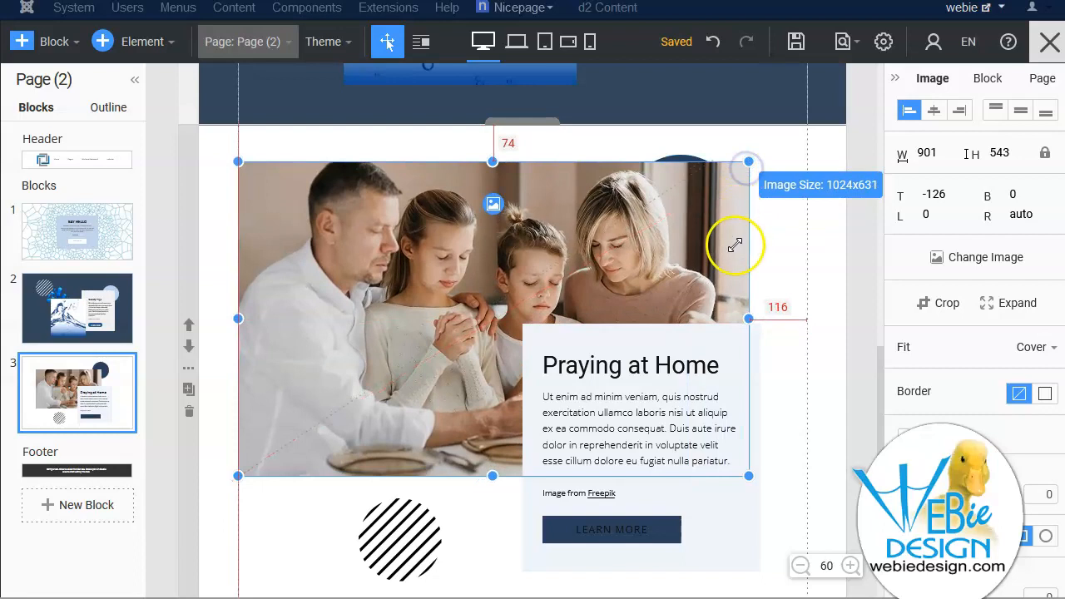
{"action": "left_click_drag", "start_coordinate": [749, 320], "coordinate": [441, 319]}
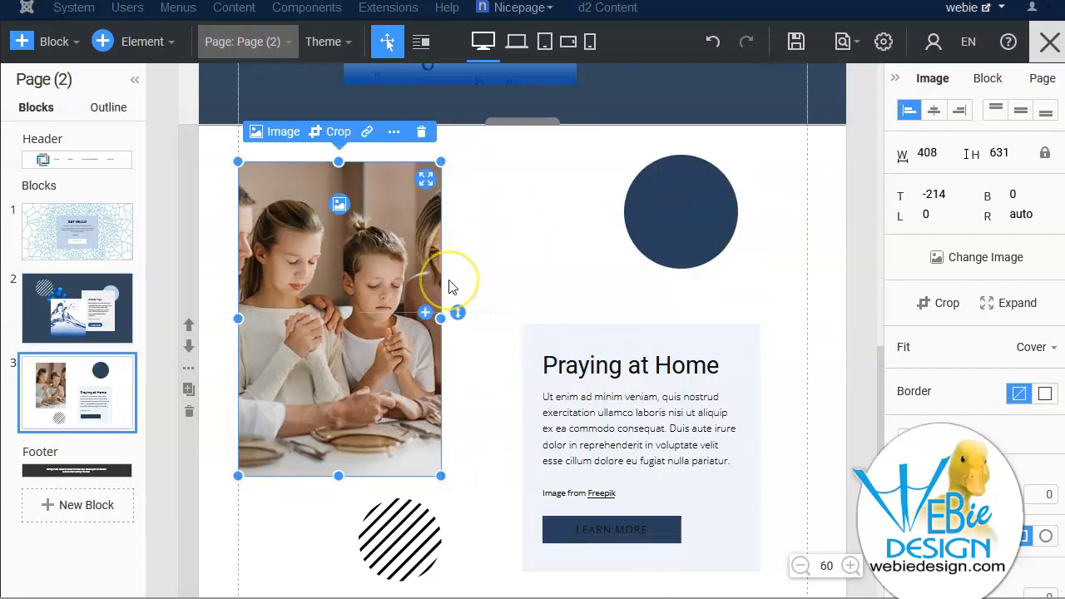
Enlarge the dark blue circle to about 519x519 and the striped circle to about 308x392 in the Praying at Home block
{"action": "left_click", "coordinate": [680, 238]}
{"action": "left_click_drag", "start_coordinate": [622, 270], "coordinate": [481, 353]}
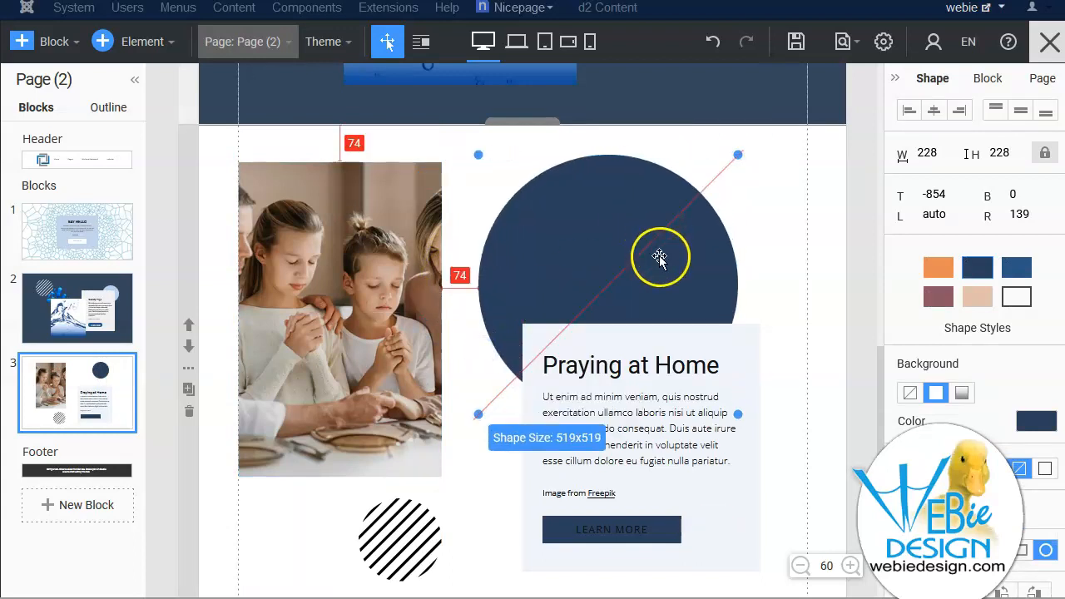
{"action": "left_click", "coordinate": [418, 562]}
{"action": "left_click_drag", "start_coordinate": [442, 498], "coordinate": [507, 388]}
{"action": "right_click", "coordinate": [505, 464]}
{"action": "key", "text": "Escape"}
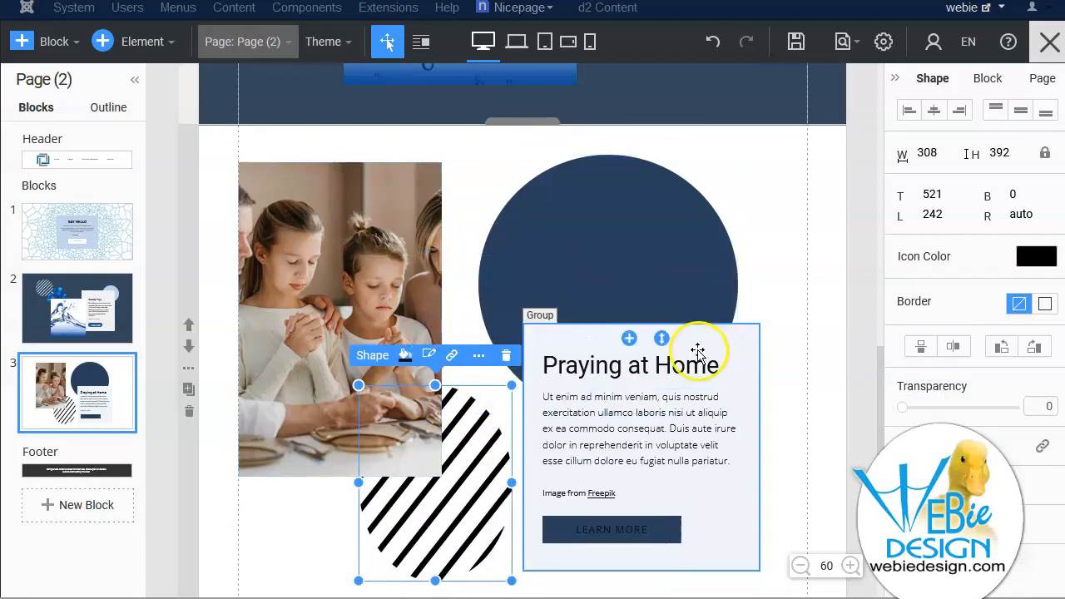
Set the font size of the Praying at Home paragraph to 48
{"action": "left_click", "coordinate": [641, 434]}
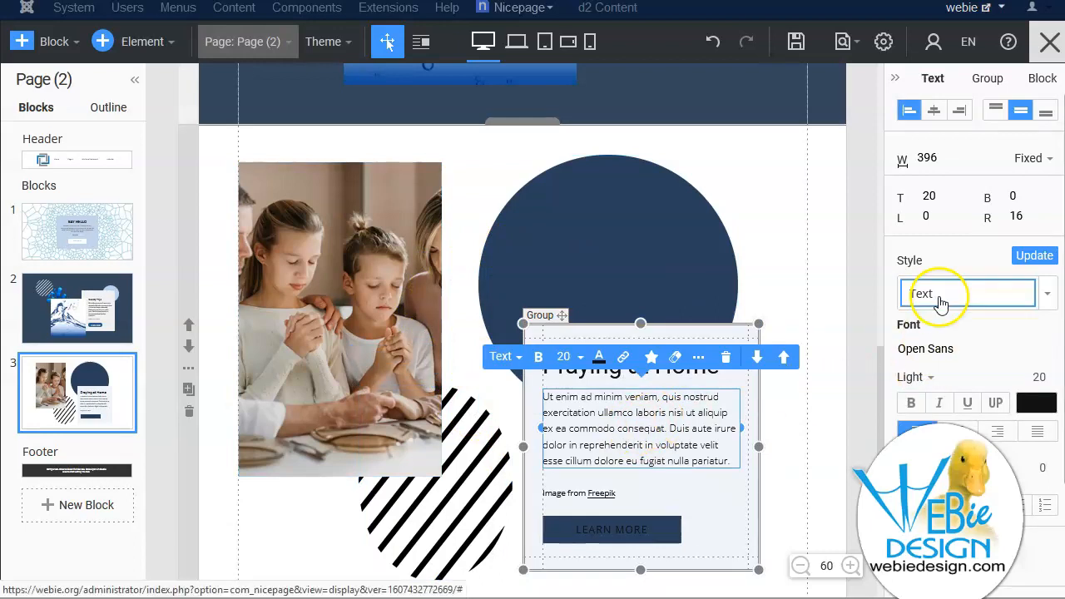
{"action": "left_click", "coordinate": [1039, 379]}
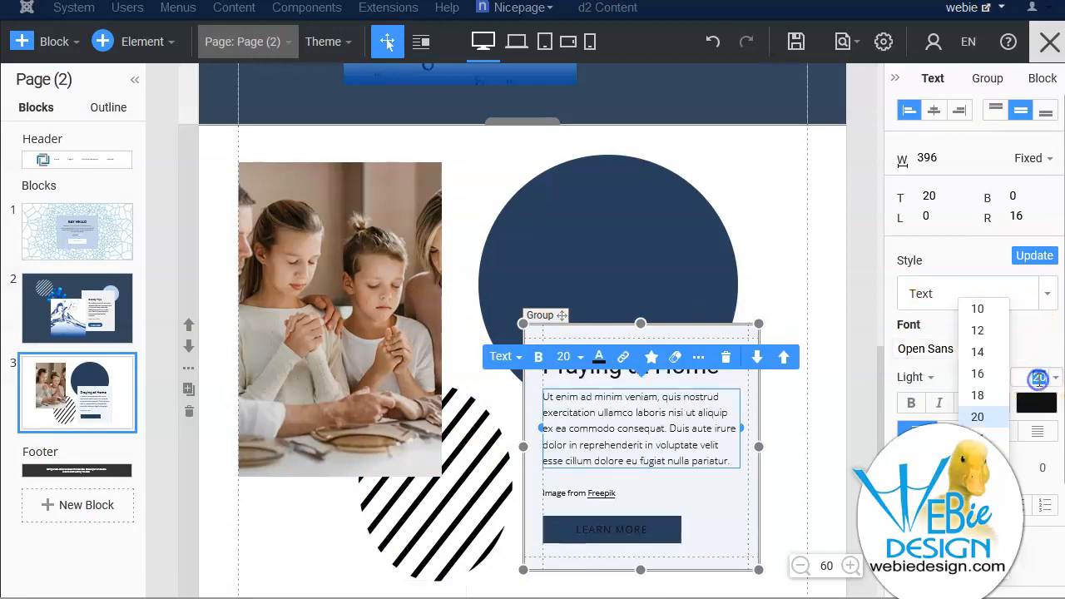
{"action": "left_click", "coordinate": [982, 506]}
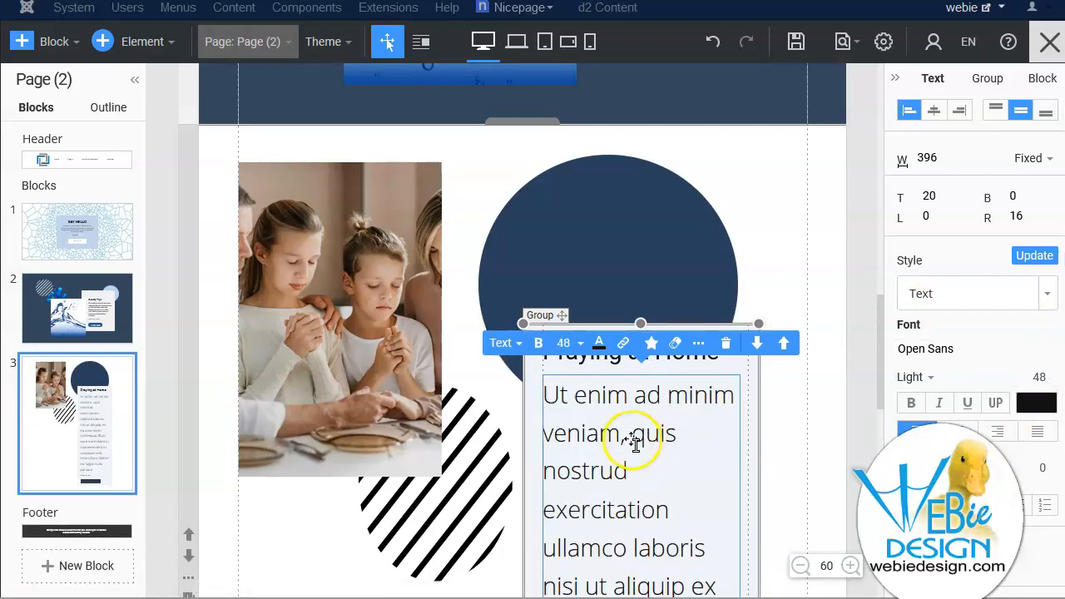
{"action": "scroll", "coordinate": [685, 466], "scroll_direction": "down", "scroll_amount": 4}
{"action": "scroll", "coordinate": [685, 469], "scroll_direction": "down", "scroll_amount": 6}
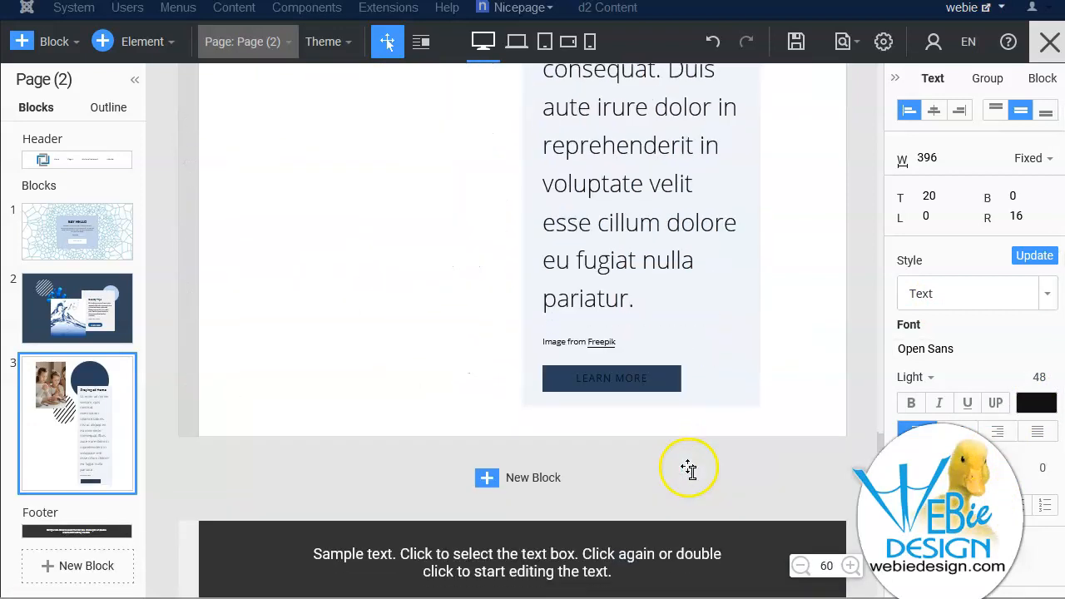
Insert the letters "gggg" inside the word "cillum" in the Praying at Home paragraph
{"action": "scroll", "coordinate": [690, 473], "scroll_direction": "up", "scroll_amount": 4}
{"action": "left_click", "coordinate": [648, 340]}
{"action": "left_click", "coordinate": [630, 326]}
{"action": "type", "text": "ggg"}
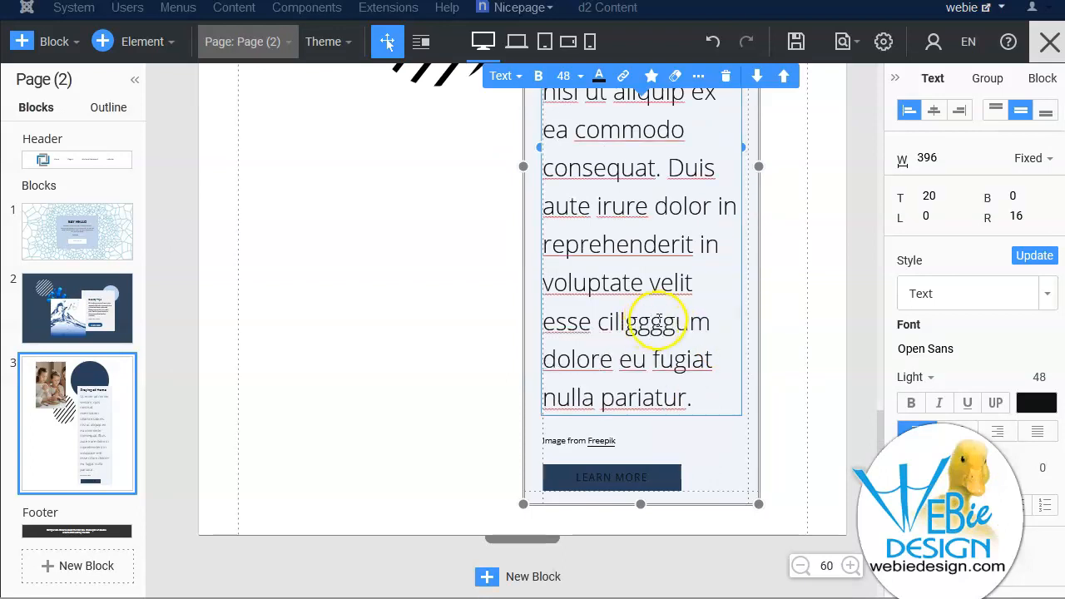
{"action": "type", "text": "g"}
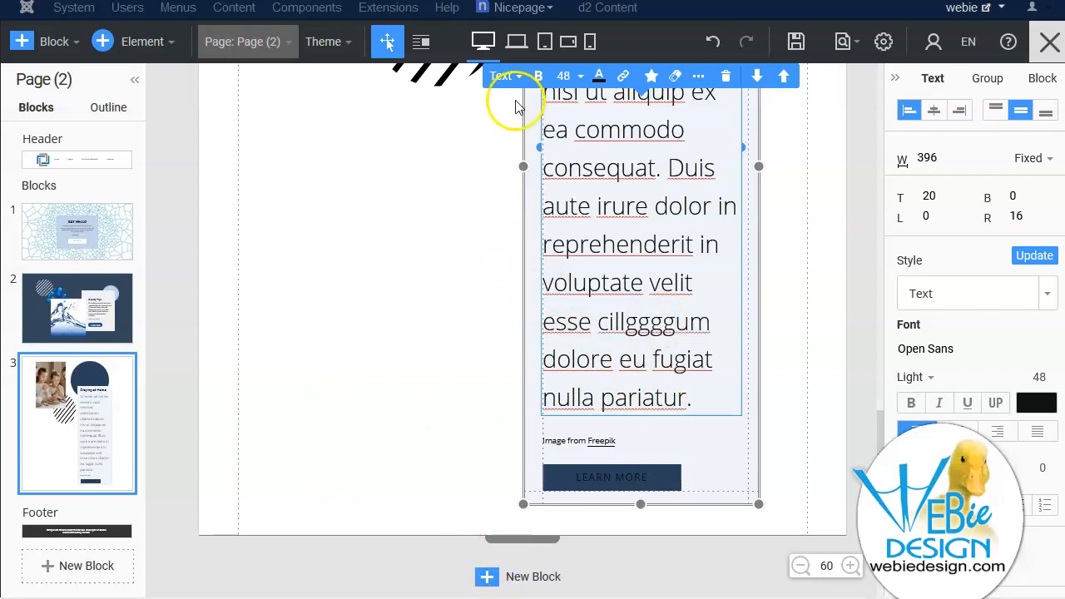
Preview the page in the laptop view and check the Praying at Home and Beauty Tips blocks
{"action": "left_click", "coordinate": [514, 46]}
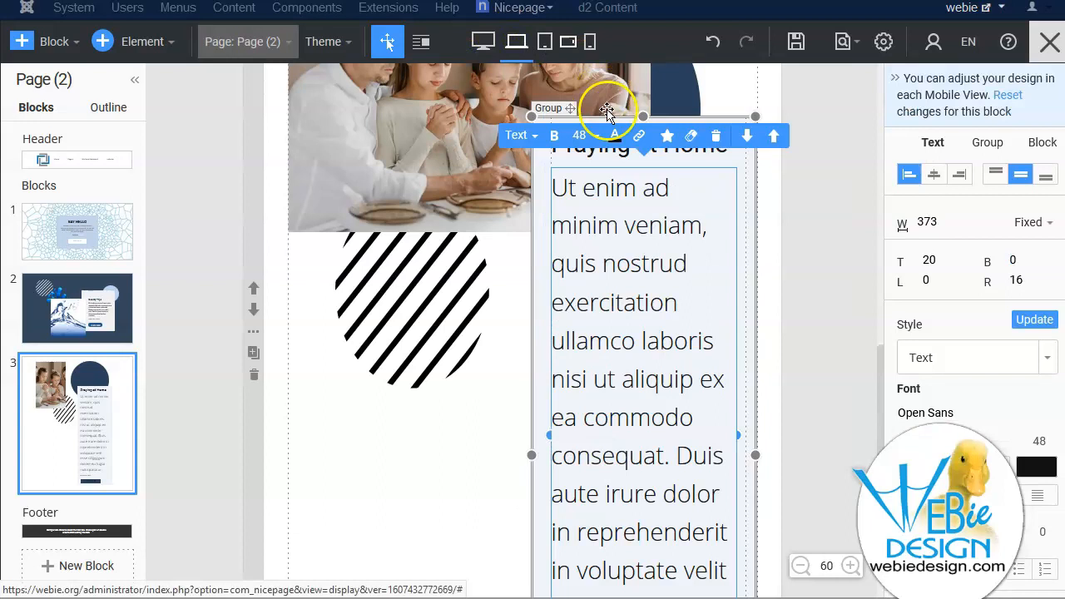
{"action": "scroll", "coordinate": [647, 180], "scroll_direction": "up", "scroll_amount": 5}
{"action": "scroll", "coordinate": [649, 181], "scroll_direction": "up", "scroll_amount": 3}
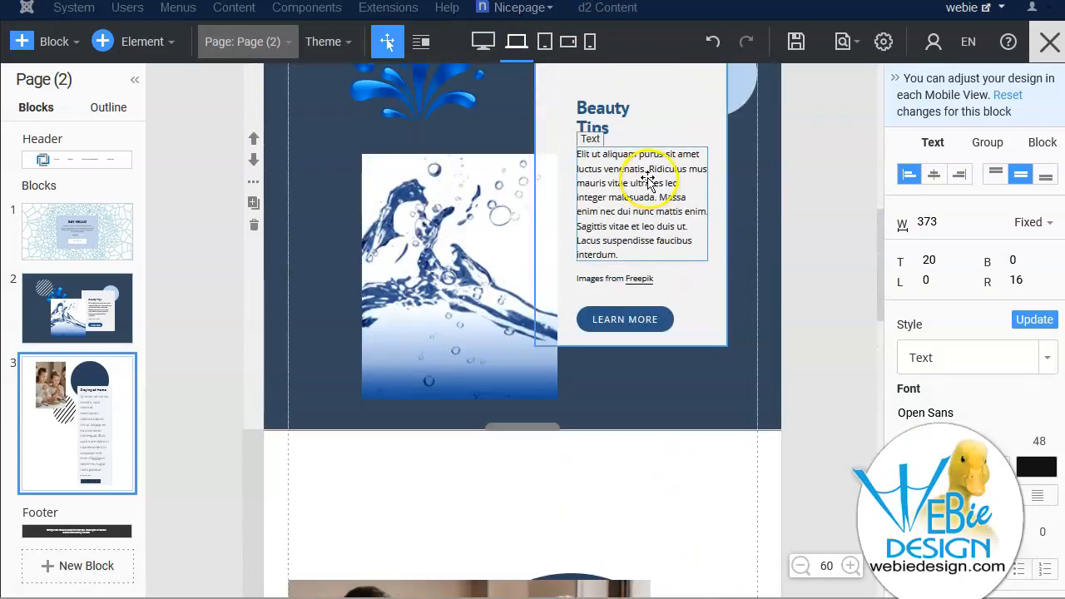
Preview the page in the portrait phone view and check how the Beauty Tips and Praying at Home blocks are laid out
{"action": "left_click", "coordinate": [595, 50]}
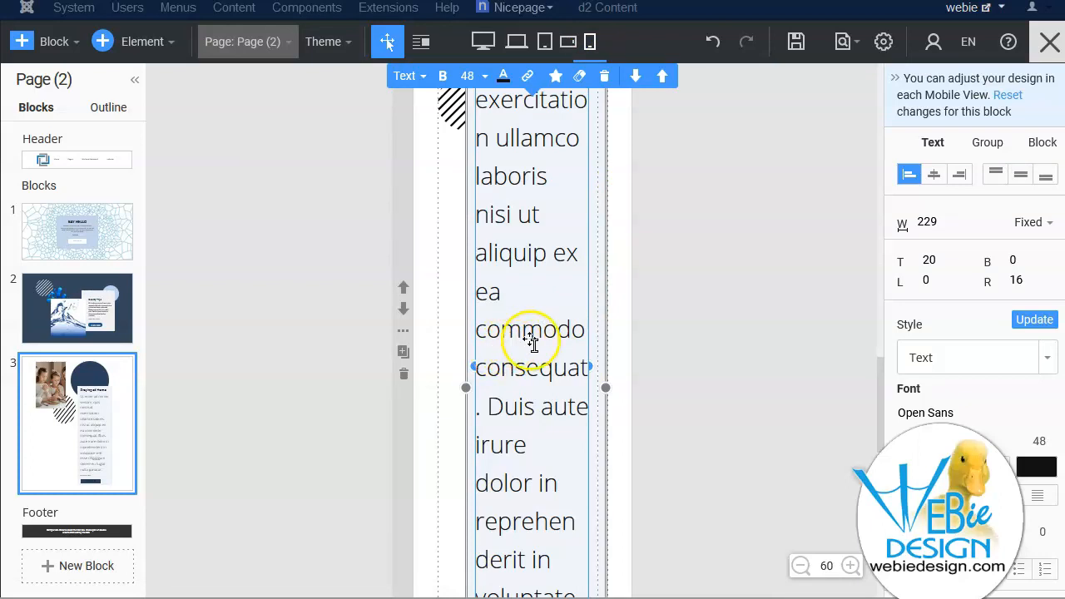
{"action": "scroll", "coordinate": [516, 341], "scroll_direction": "up", "scroll_amount": 6}
{"action": "scroll", "coordinate": [533, 333], "scroll_direction": "up", "scroll_amount": 10}
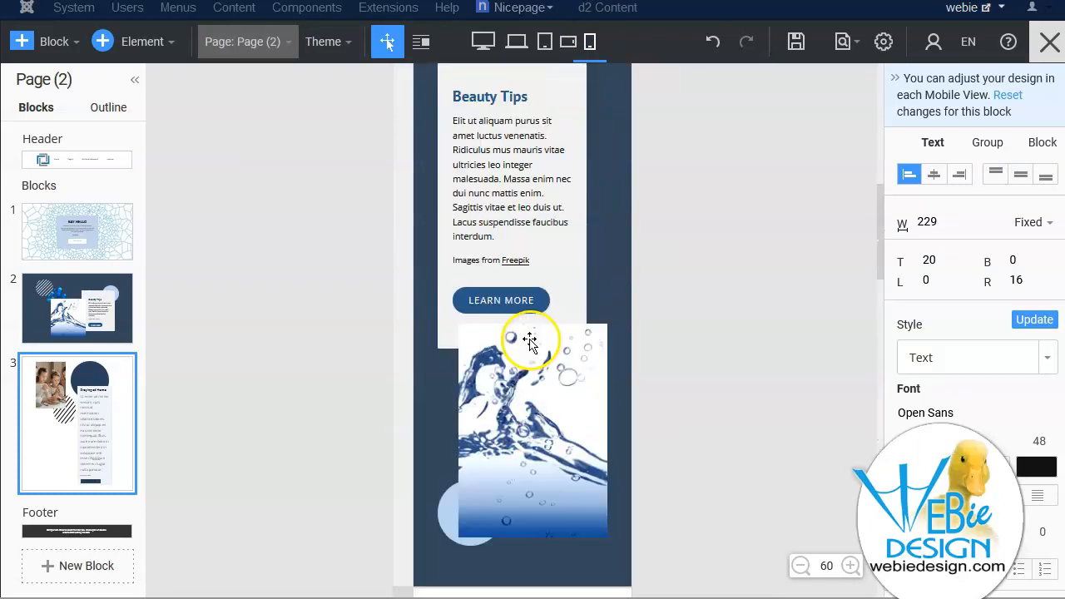
{"action": "scroll", "coordinate": [538, 316], "scroll_direction": "down", "scroll_amount": 4}
{"action": "scroll", "coordinate": [538, 316], "scroll_direction": "down", "scroll_amount": 10}
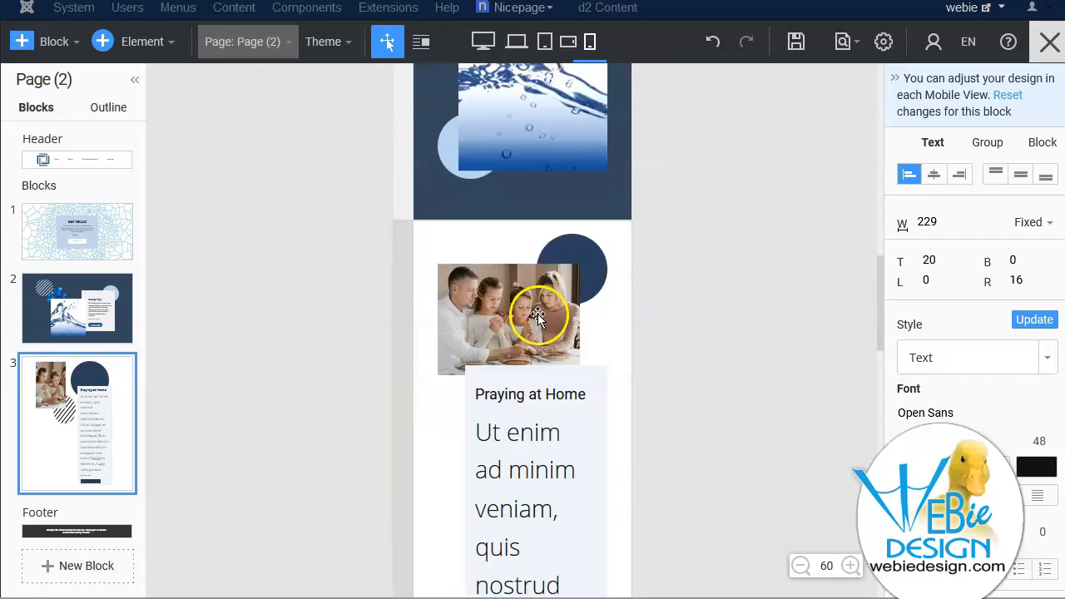